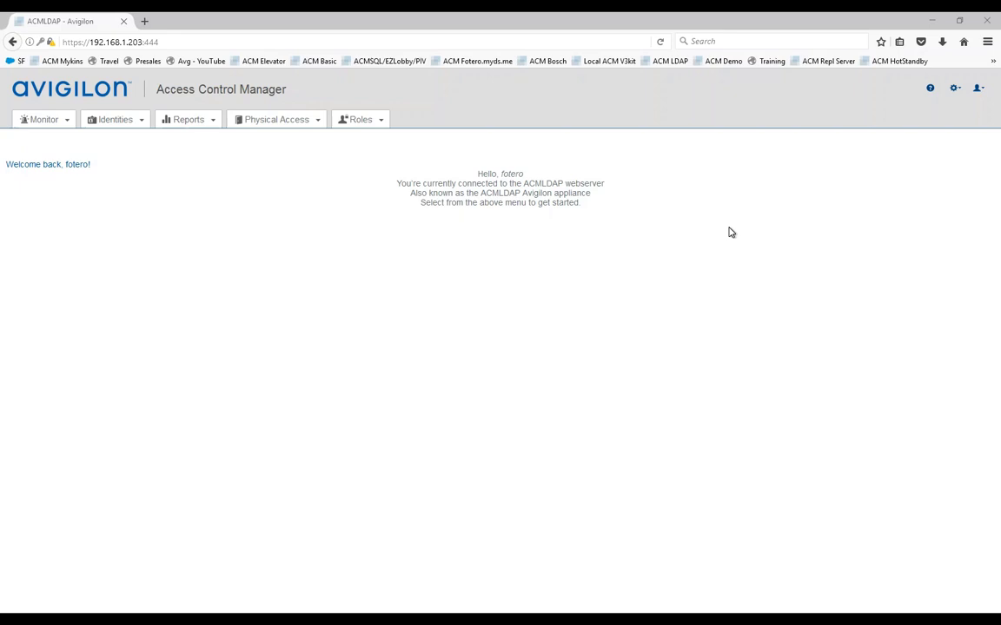
Step: Confirm the ACMLDAP appliance's About page (version 5.8.2) lists Identity LDAP pull as licensed
click(953, 89)
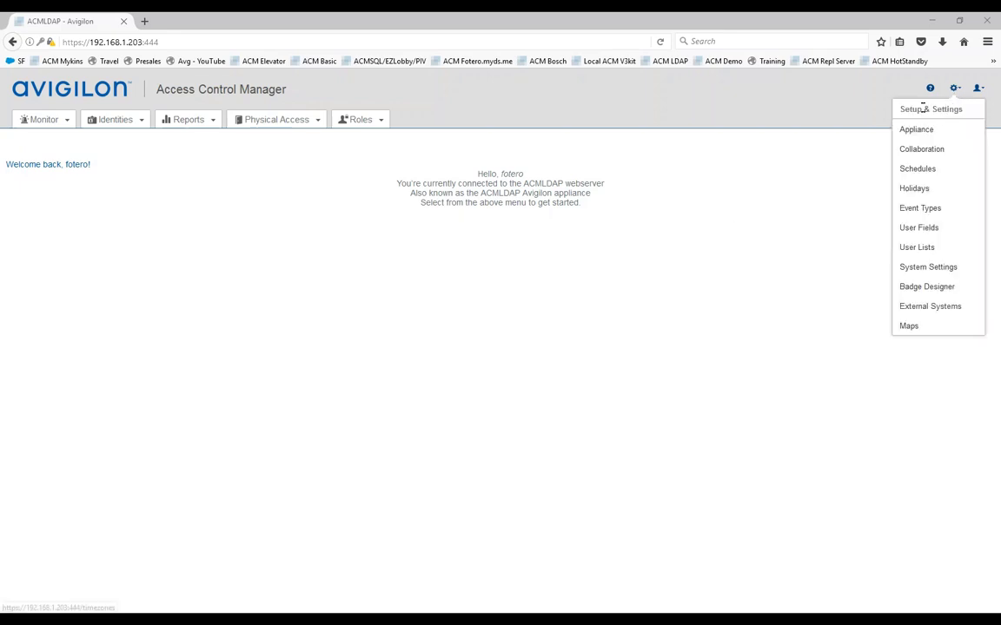
click(916, 130)
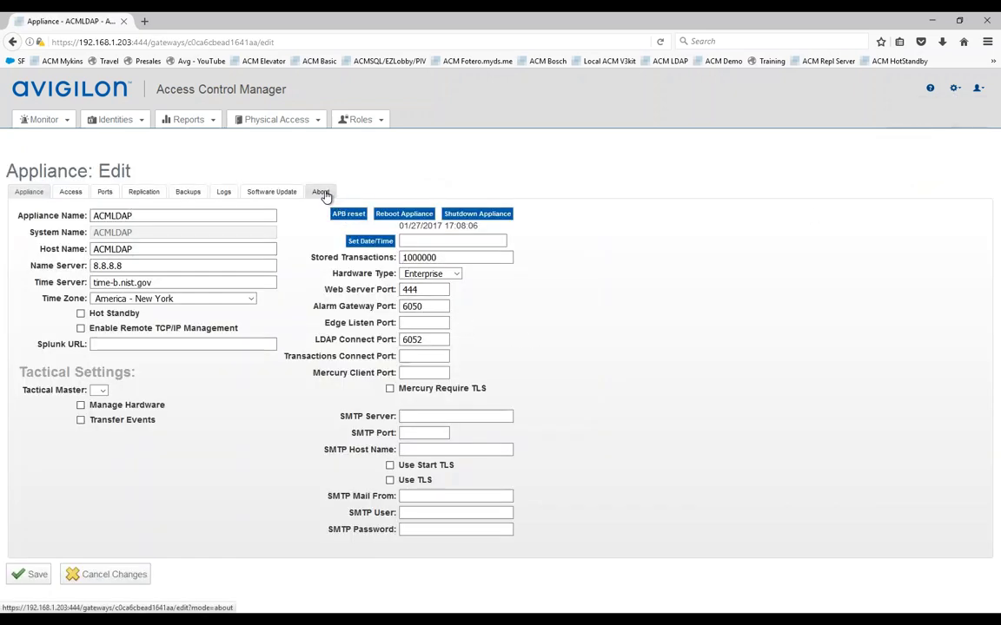
click(322, 192)
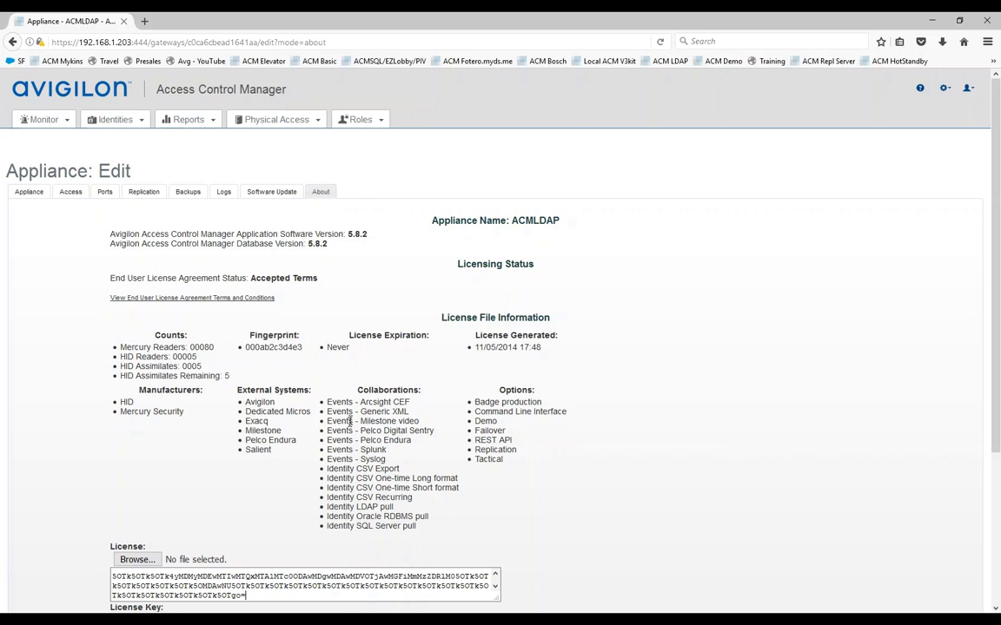
drag(394, 507, 328, 508)
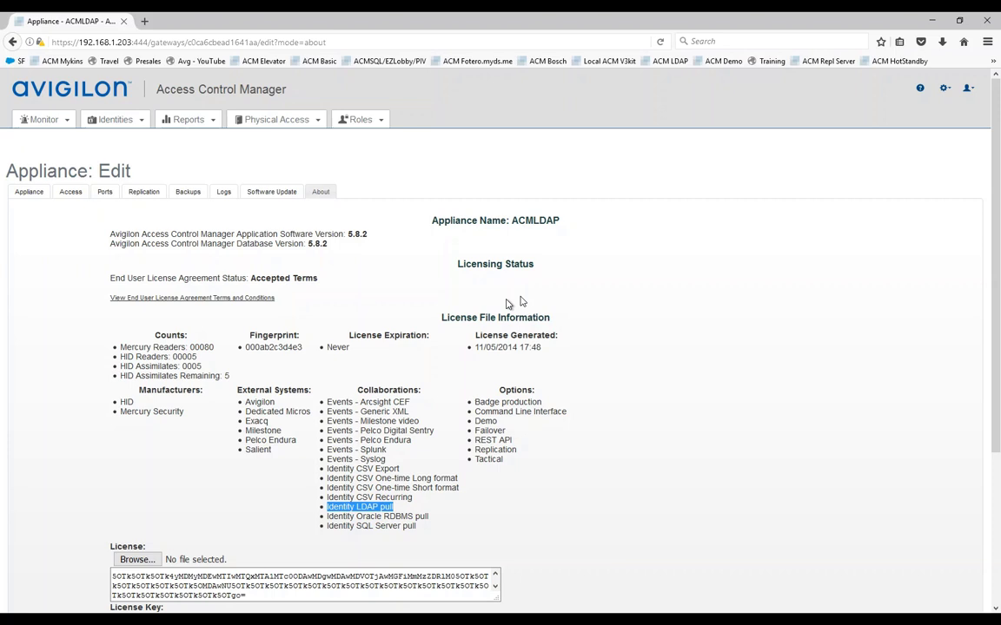
Step: Review Active Directory Collab. Server 1's Source bind settings and its Identities attribute mappings
click(945, 94)
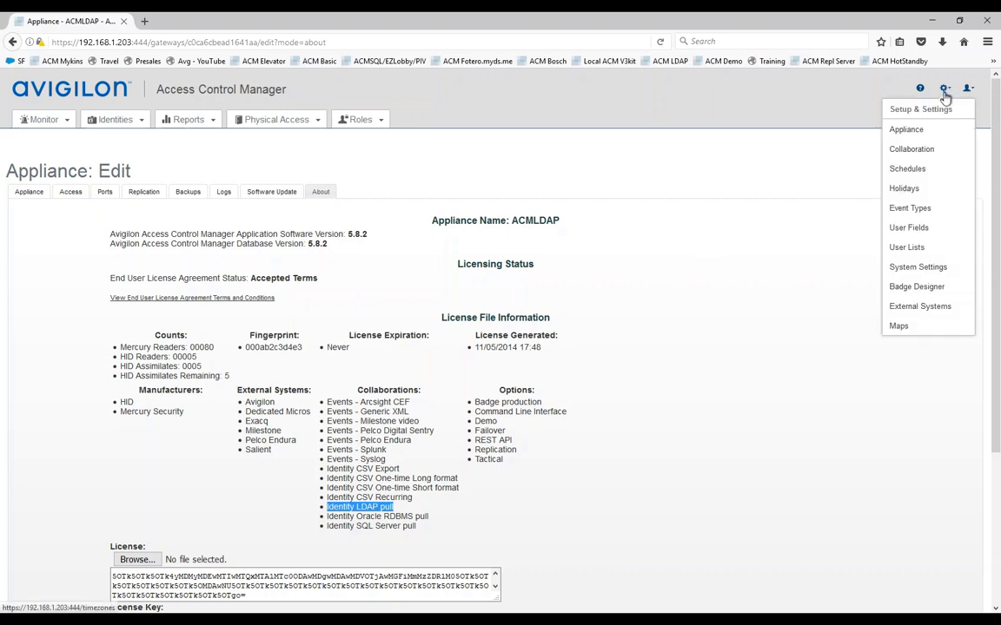
click(910, 154)
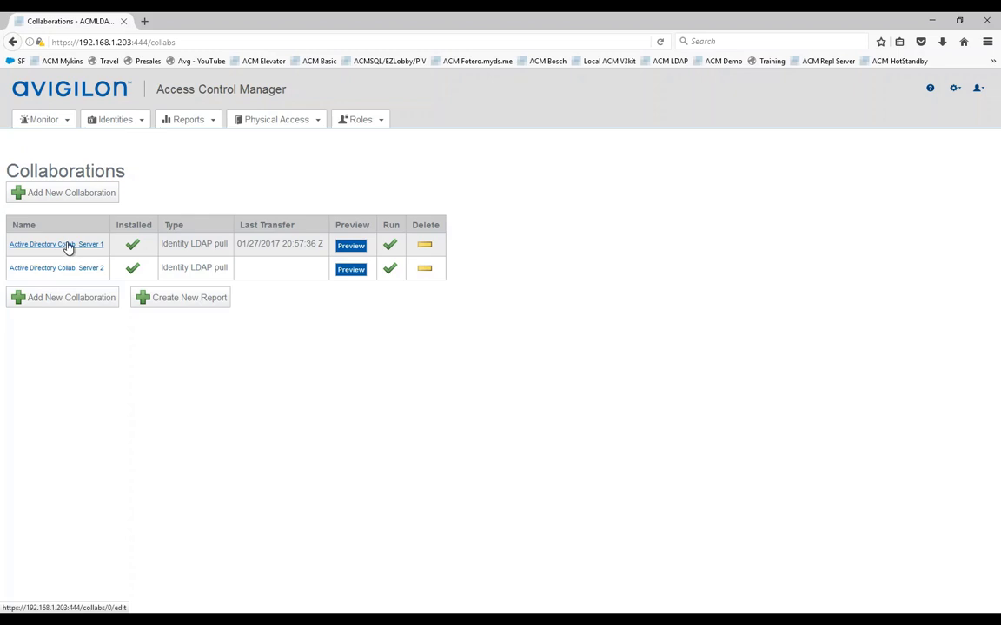
click(69, 245)
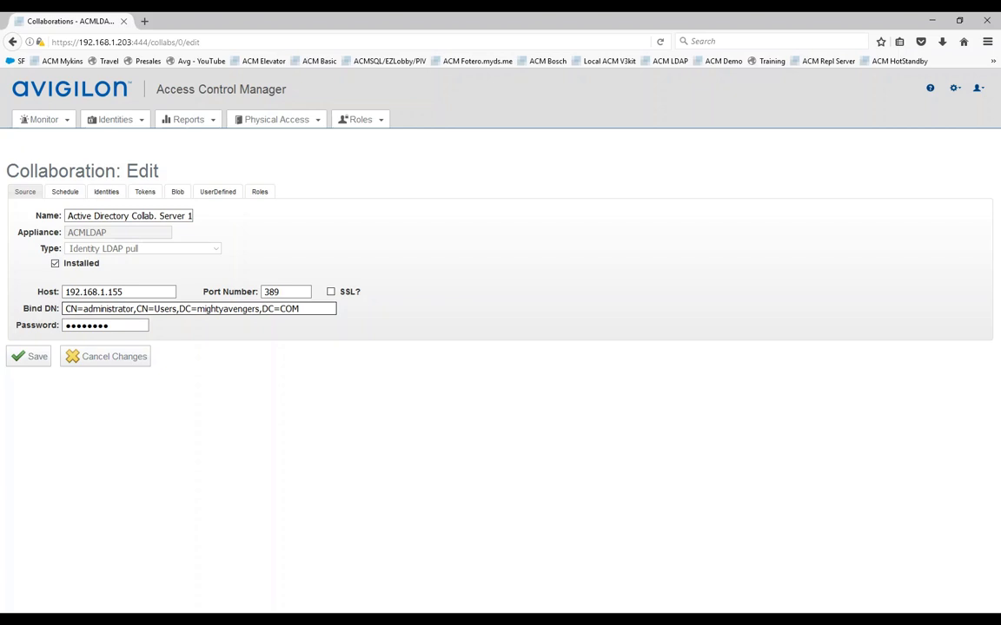
click(103, 323)
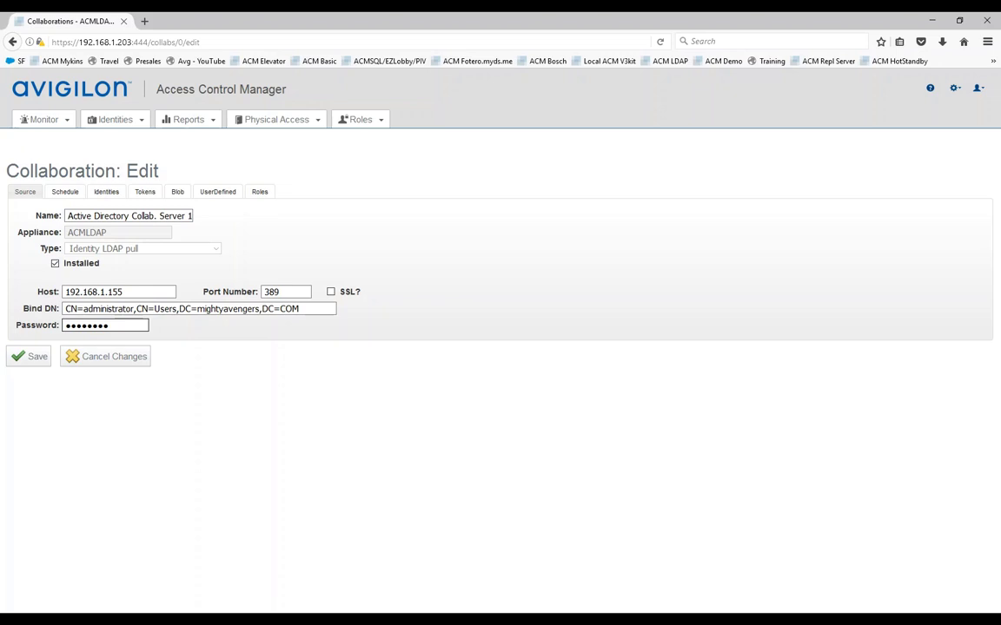
click(104, 193)
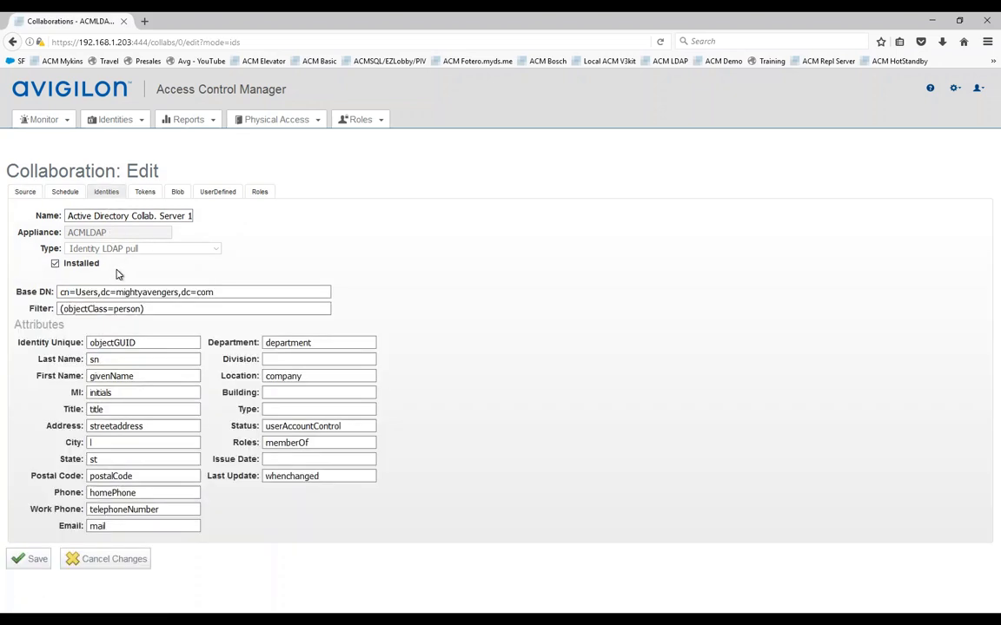
click(125, 442)
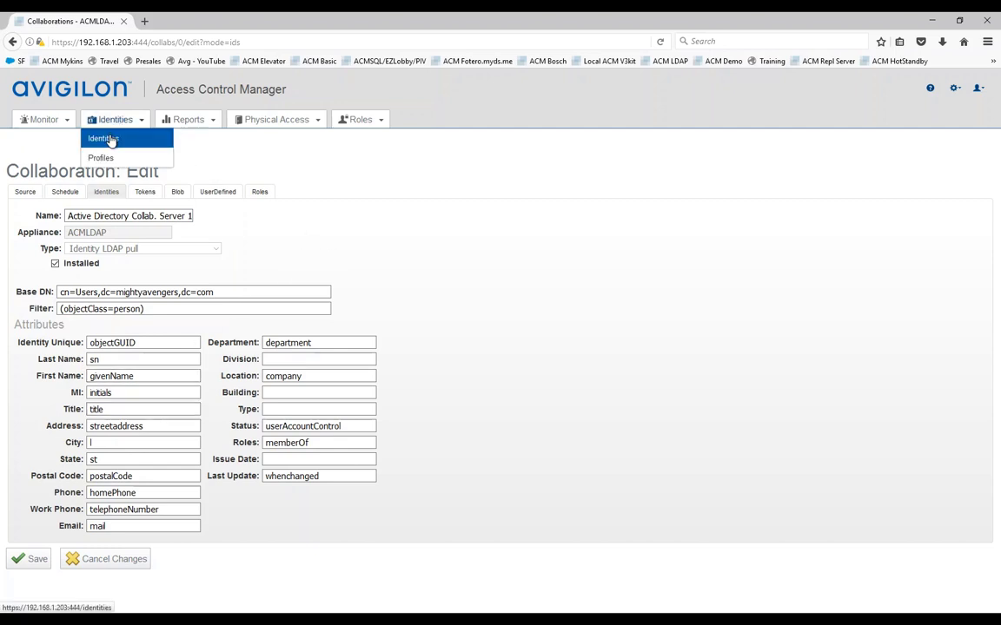
Step: Search all identities and open the sales manager's identity record
click(108, 140)
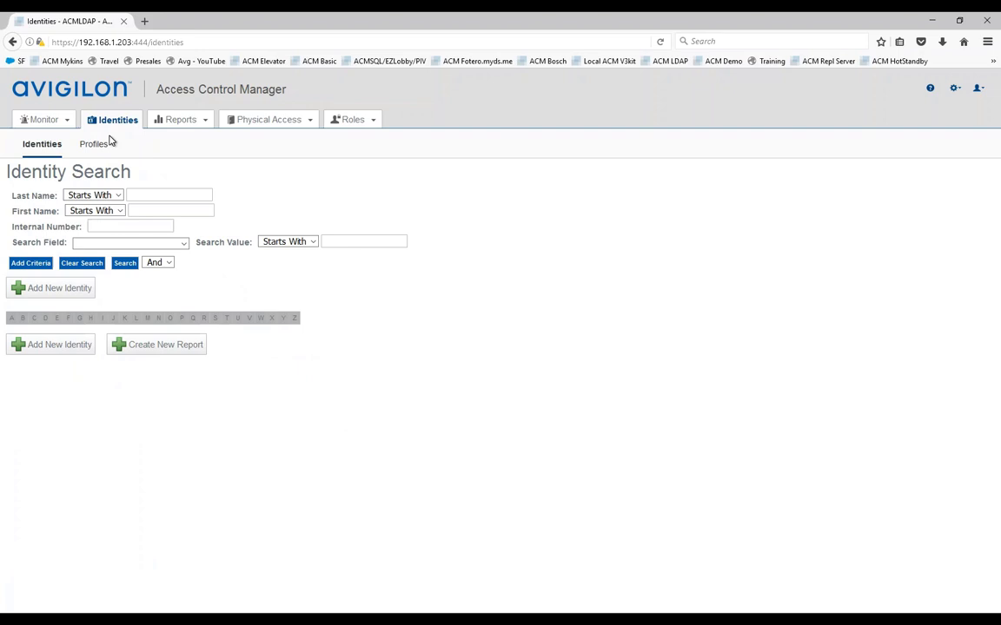
click(126, 263)
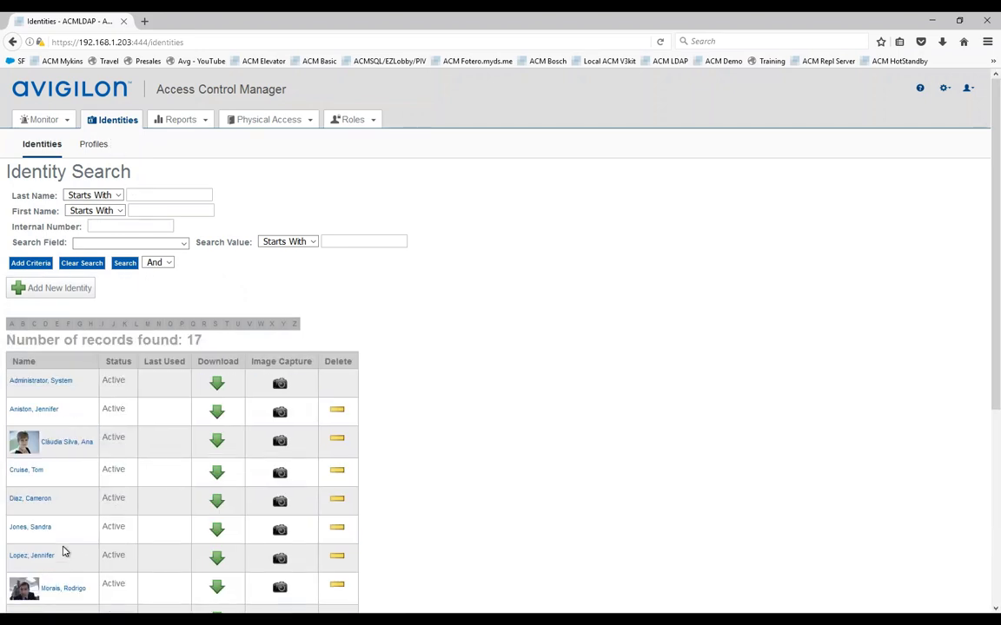
click(31, 529)
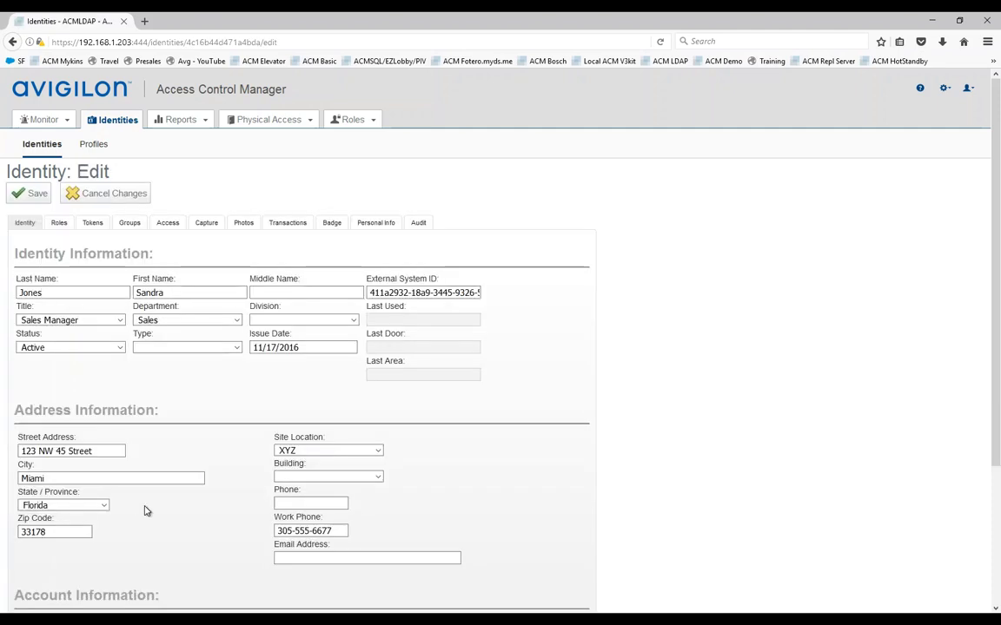
scroll(179, 516, down, 3)
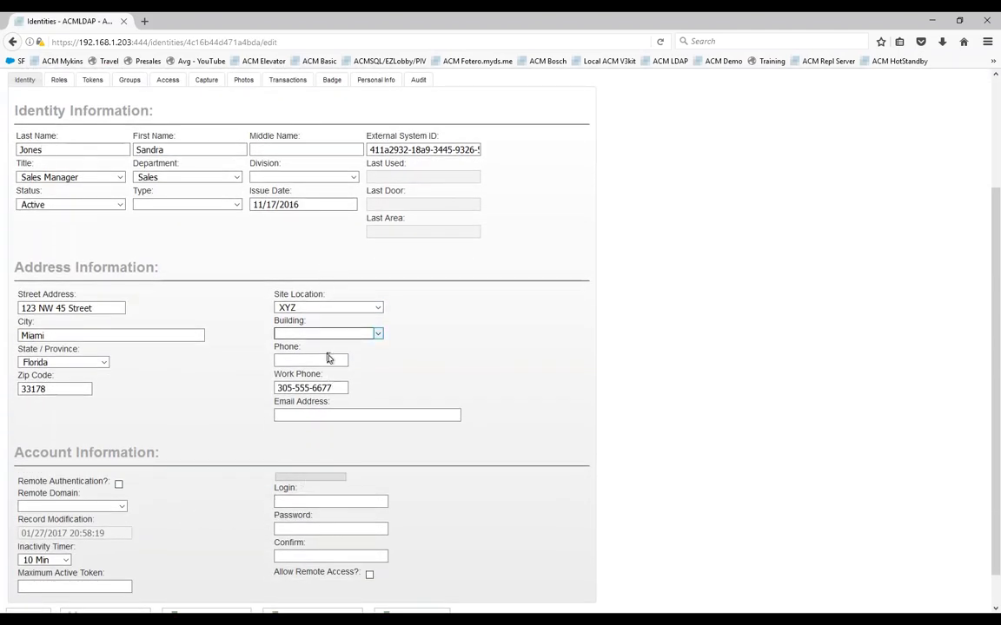
Step: Inspect the record's External System ID, identity type choices and empty Email Address field
click(369, 149)
drag(369, 150, 434, 208)
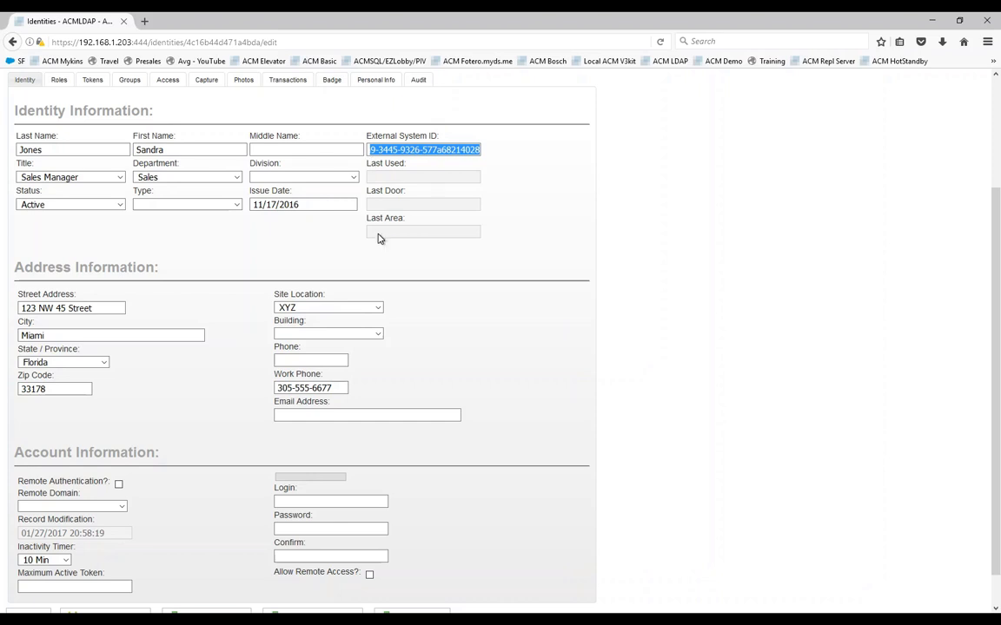
click(388, 149)
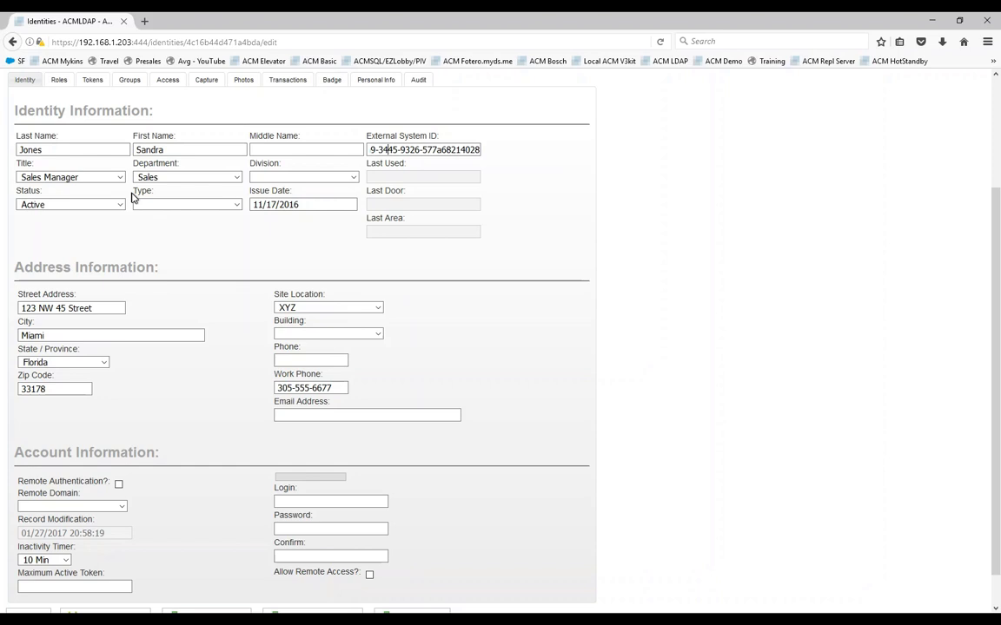
click(232, 206)
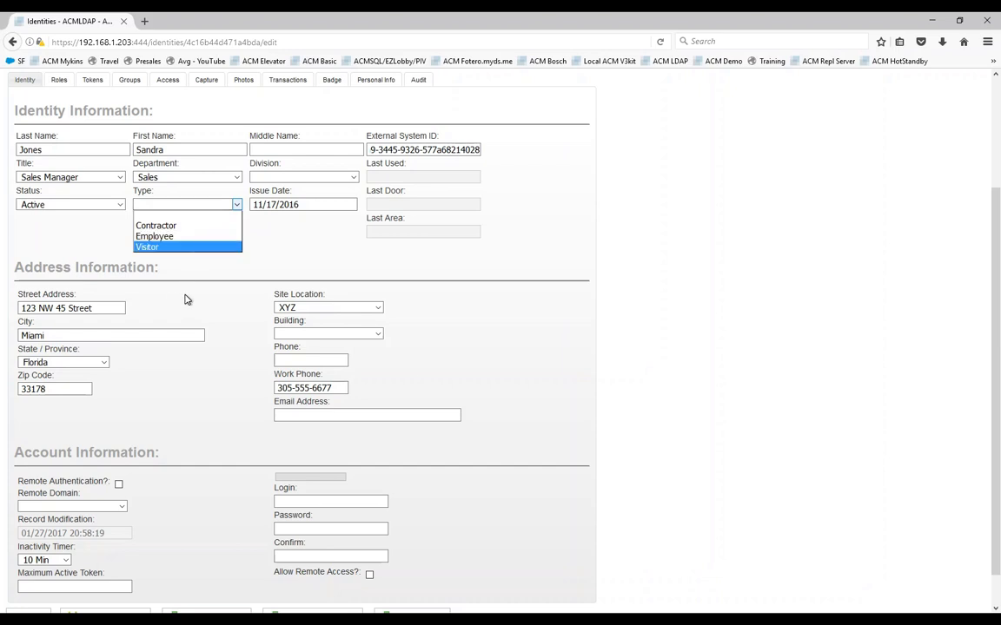
click(305, 254)
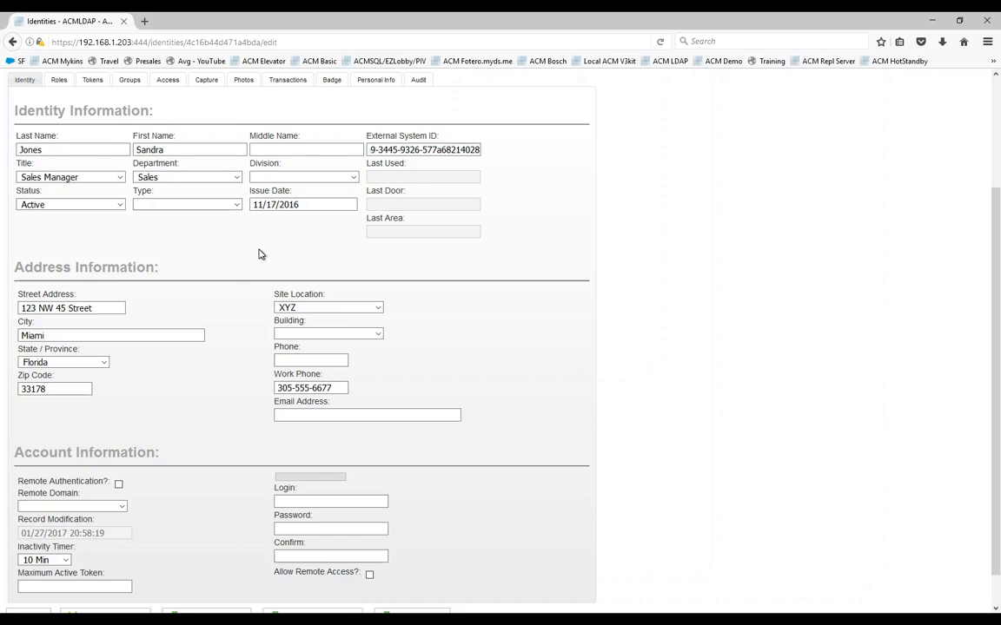
click(311, 414)
click(657, 619)
Step: In Active Directory, enter the last user's e-mail address on the General tab and apply it
click(721, 561)
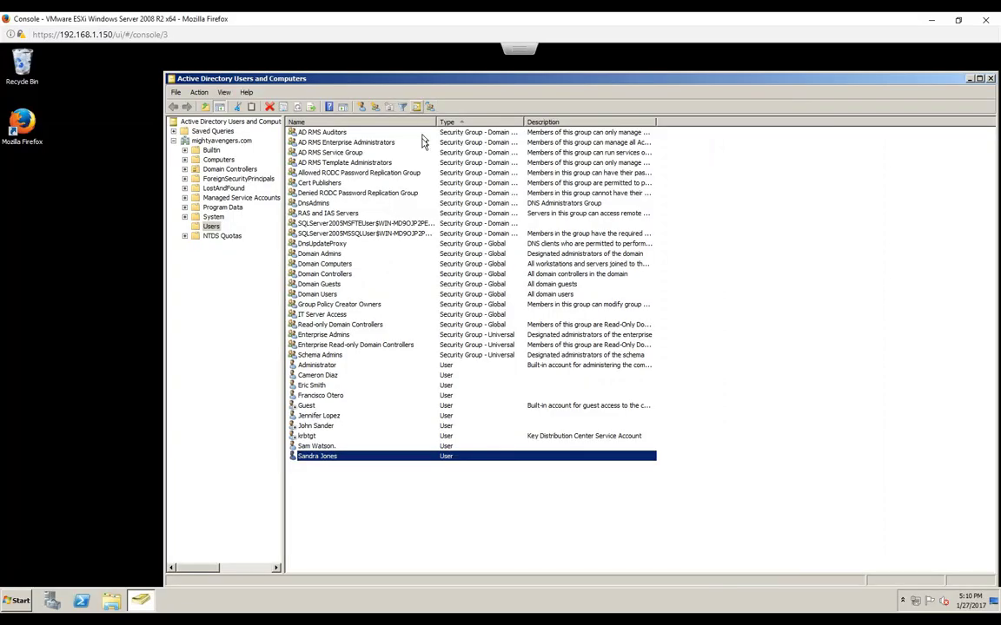
double_click(320, 457)
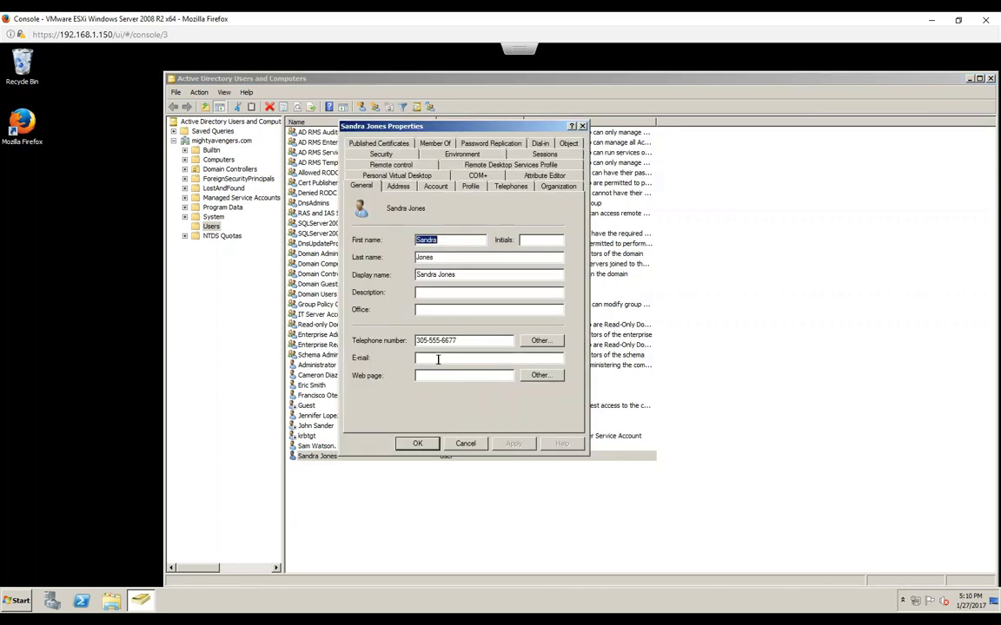
click(436, 358)
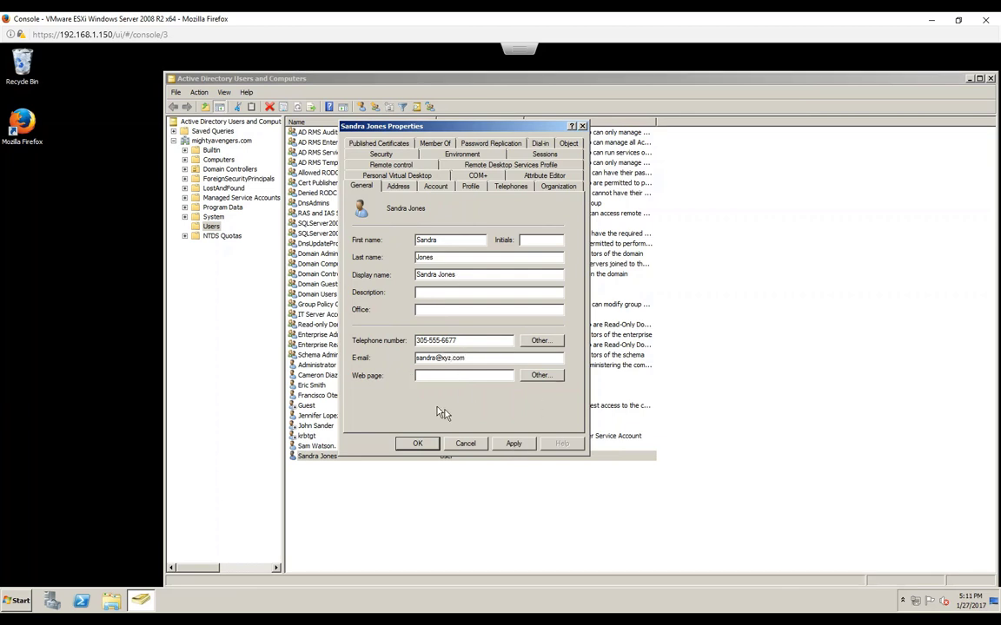
click(513, 443)
click(416, 443)
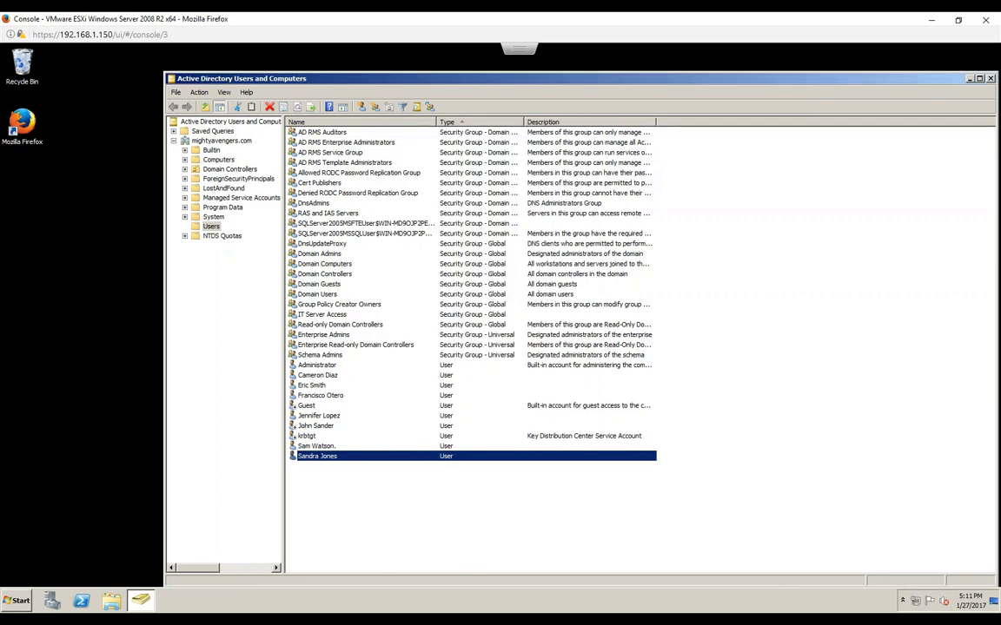
Step: Run the Active Directory Collab. Server 1 sync and view its log showing 1 identity modified
click(614, 582)
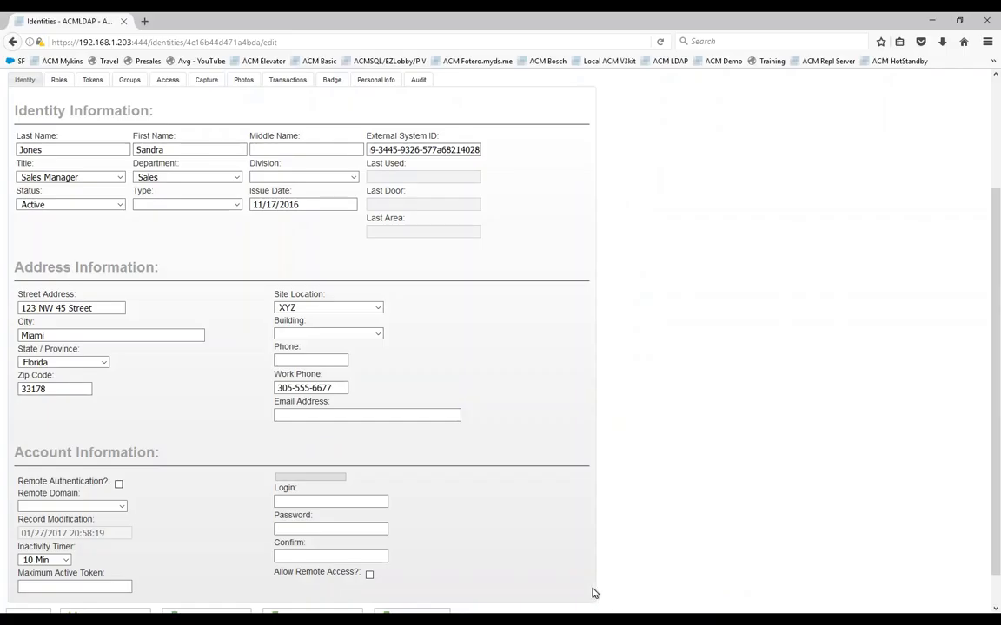
scroll(502, 464, up, 3)
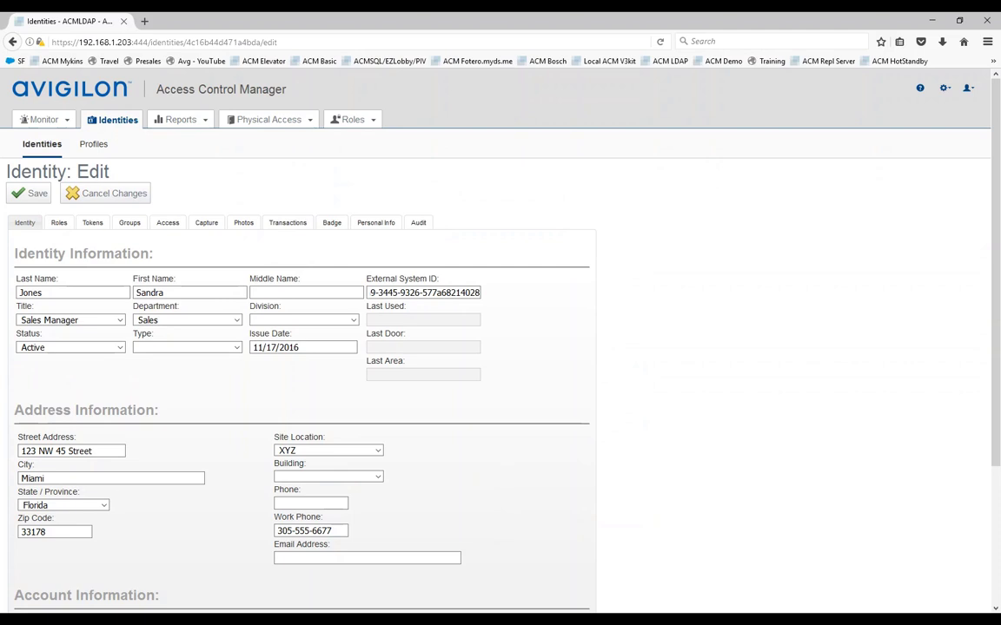
mouse_move(946, 93)
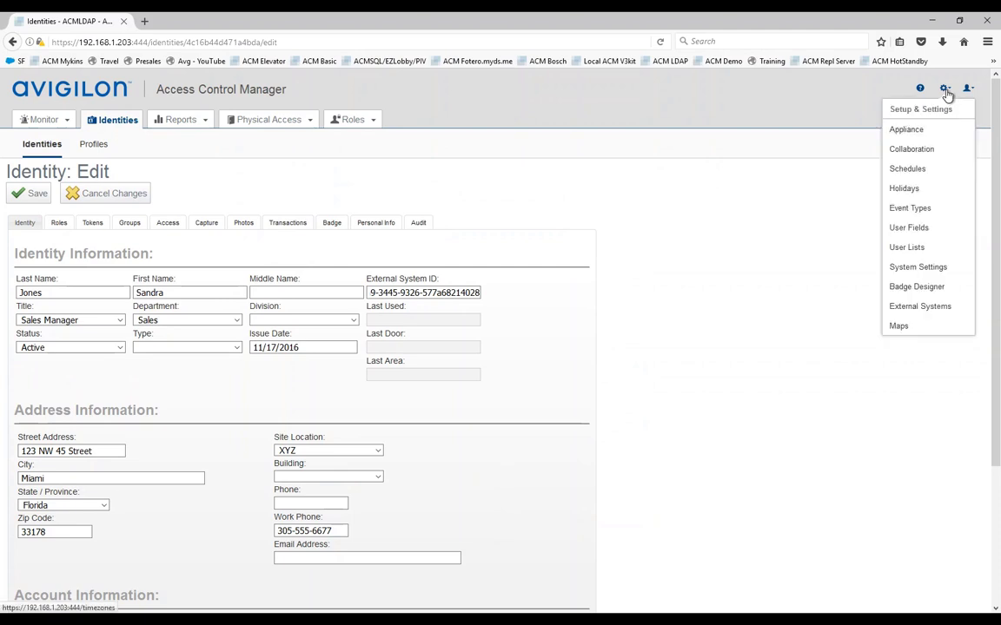
click(913, 152)
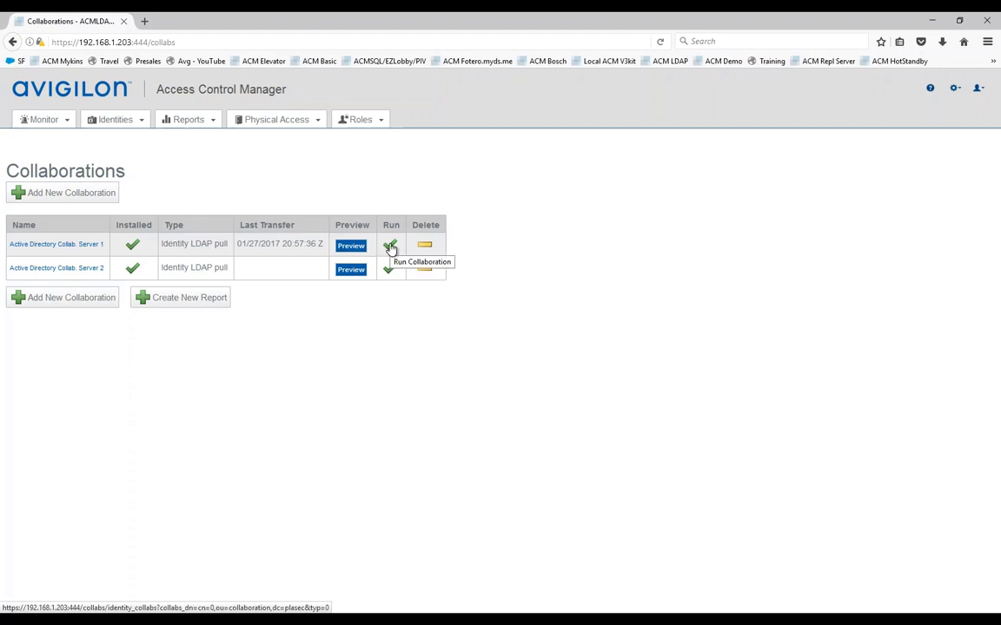
click(390, 247)
click(493, 289)
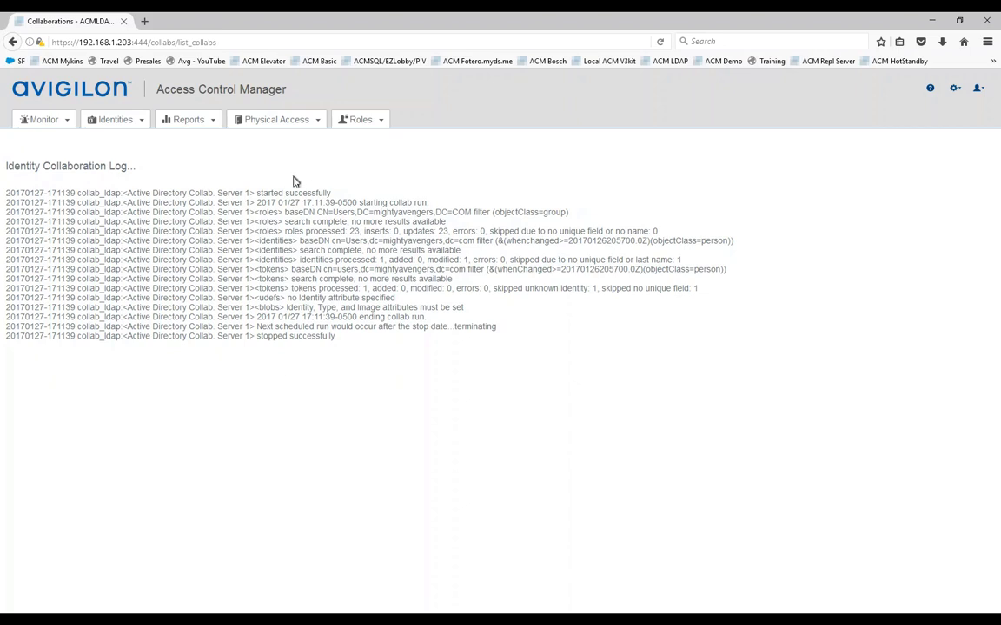
Step: Search all identities and reopen the Sales Manager's identity record
click(107, 120)
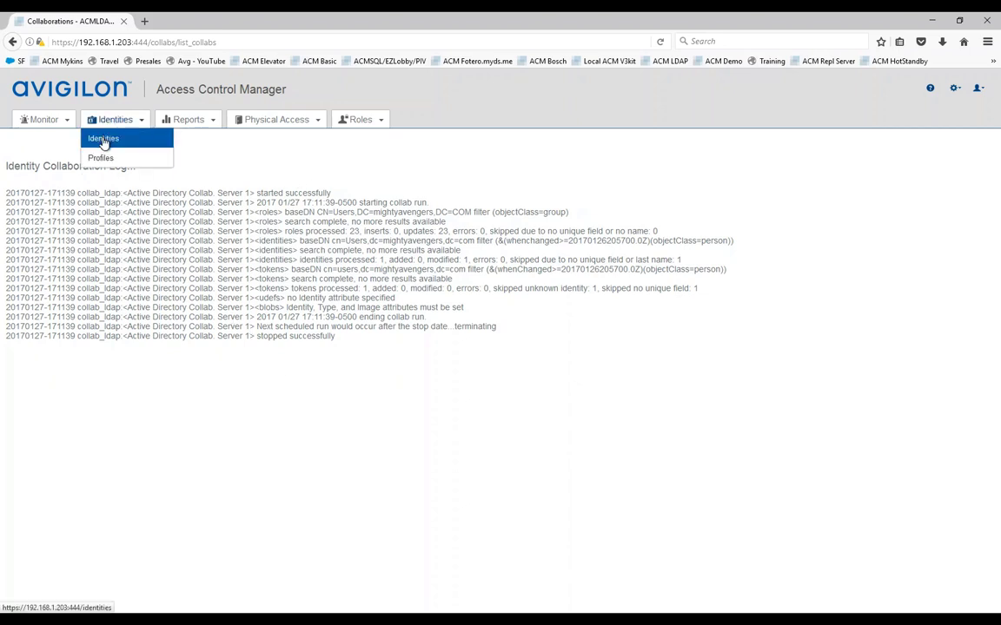
click(103, 141)
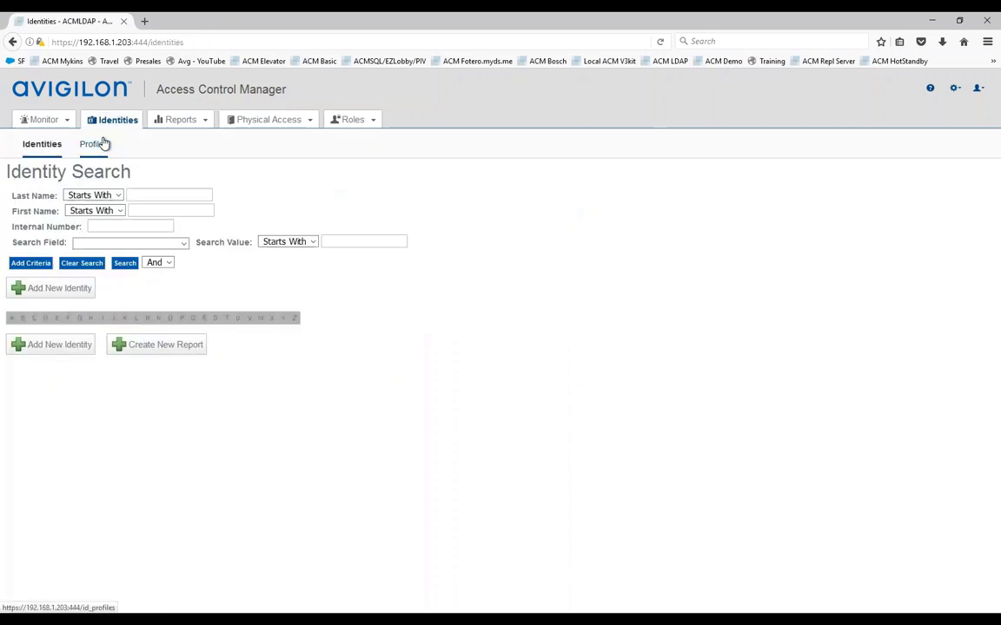
click(126, 265)
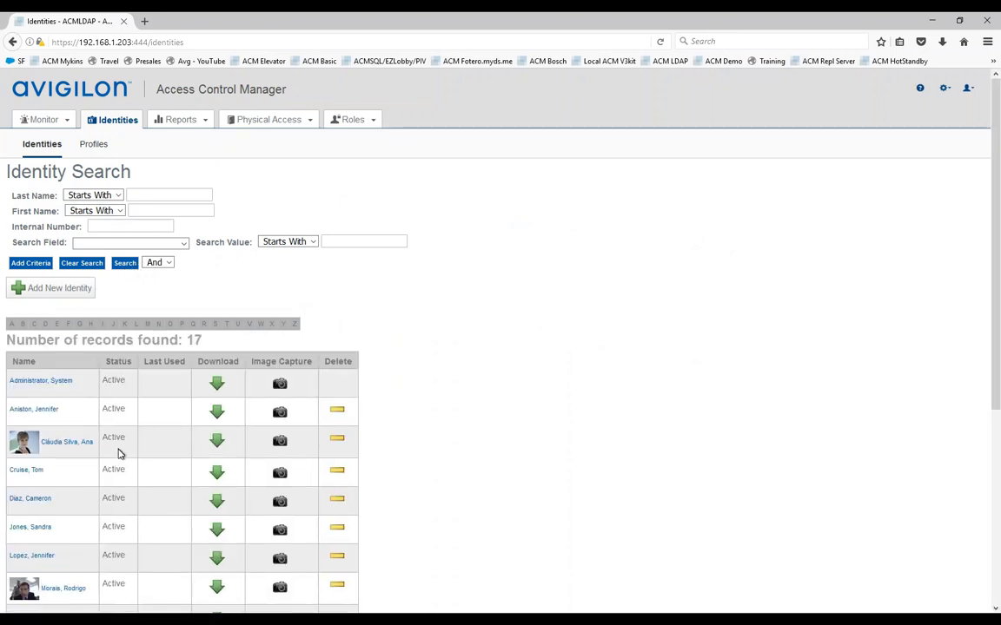
click(31, 529)
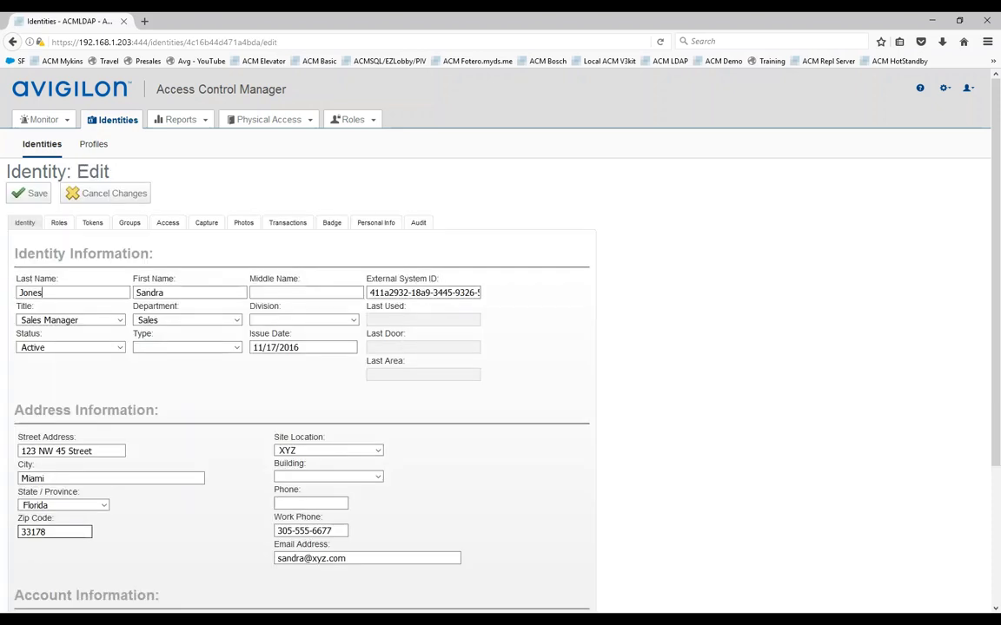
Step: Check the synced Email Address and Active status, then return to the Active Directory console
scroll(261, 498, down, 3)
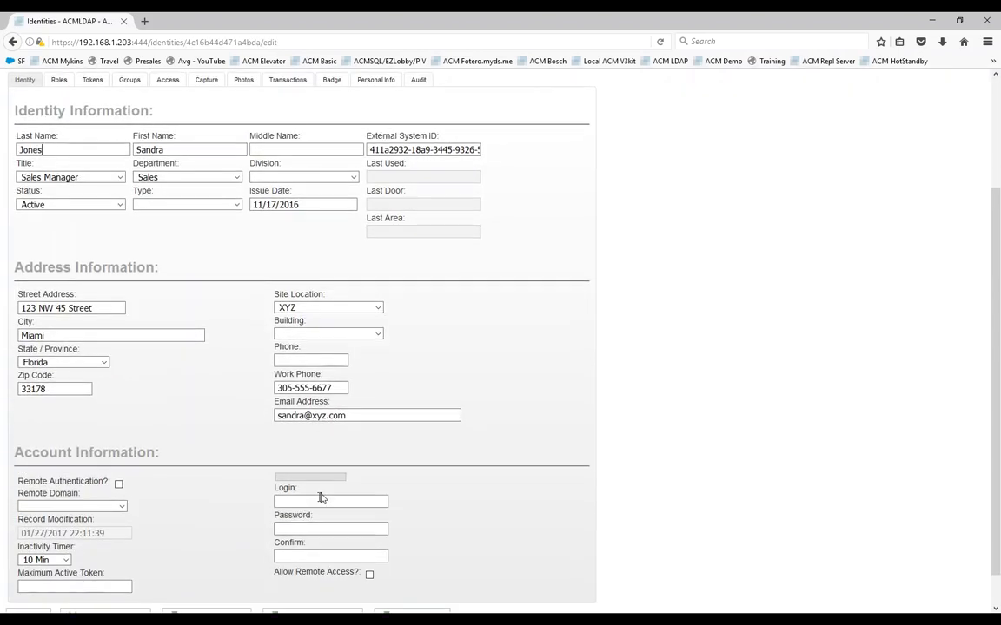
click(292, 417)
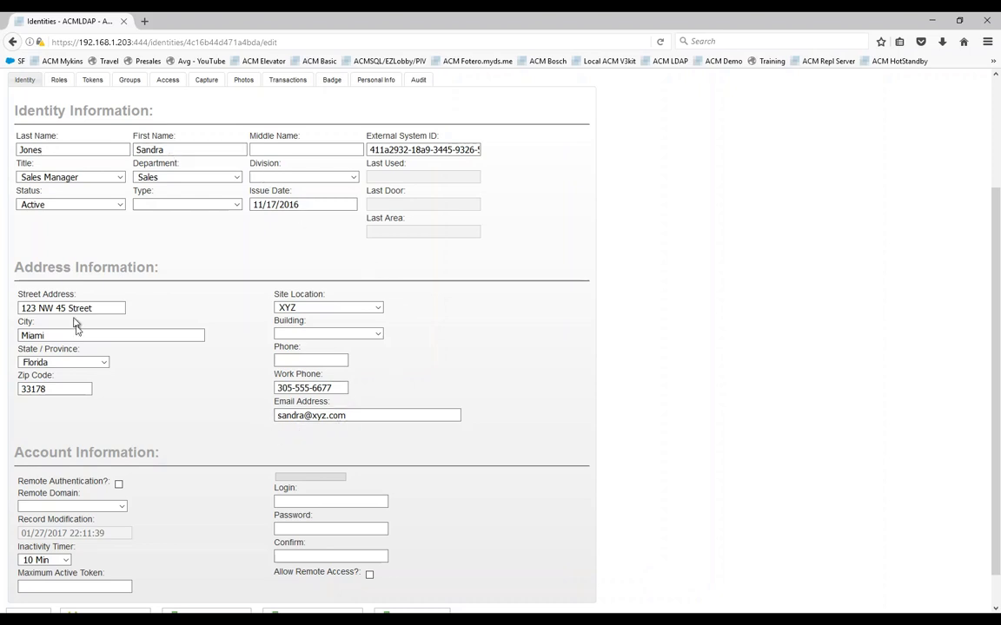
scroll(236, 404, up, 2)
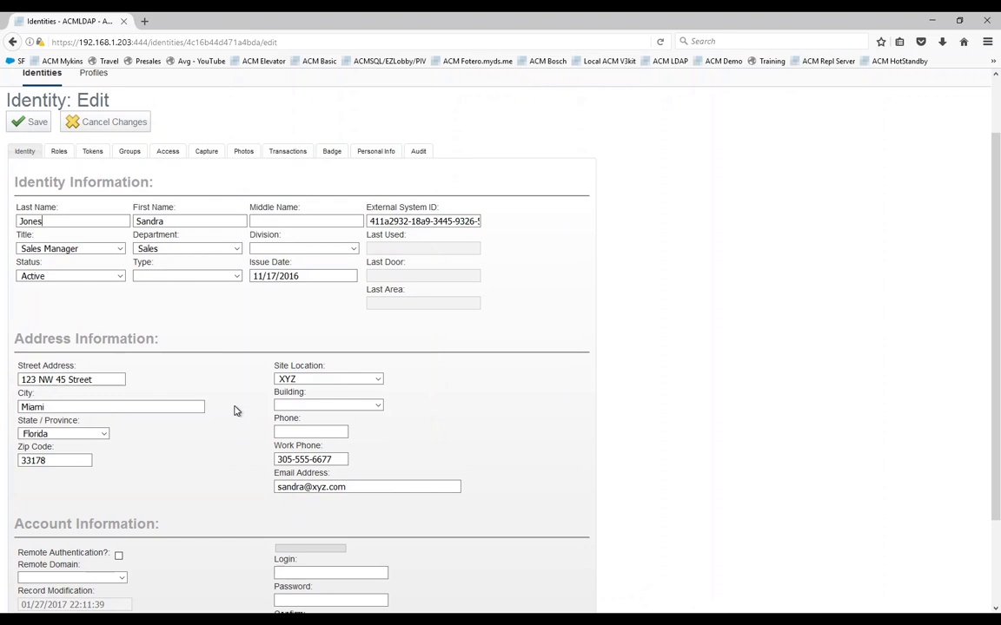
scroll(234, 410, up, 2)
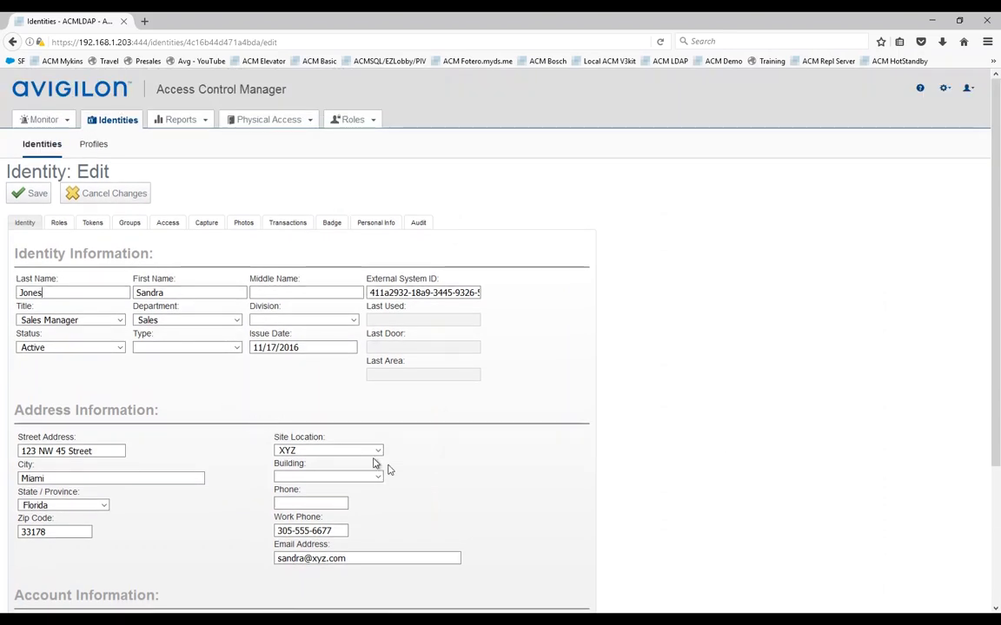
click(656, 620)
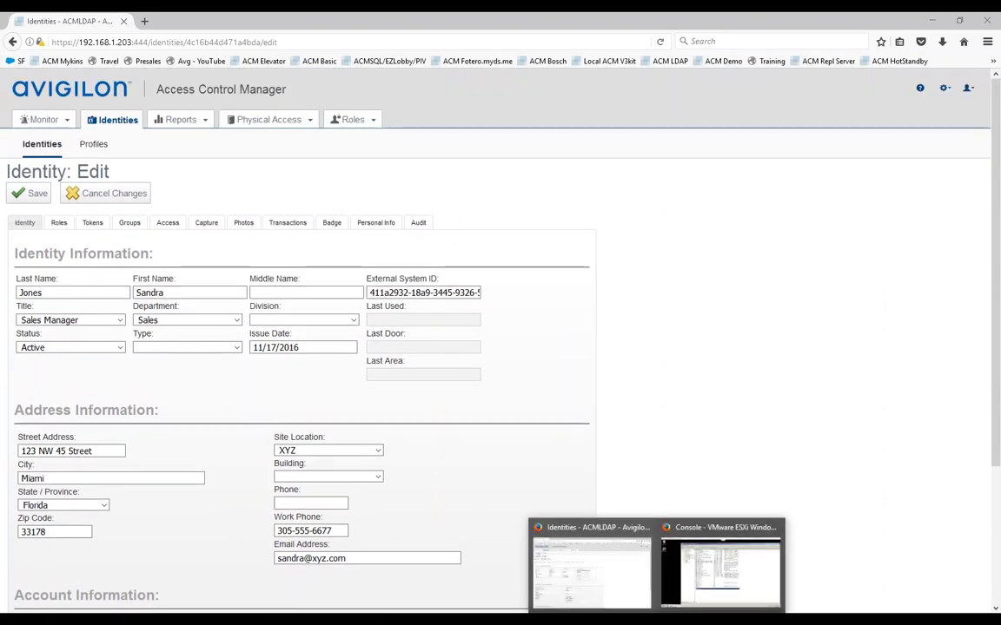
click(720, 569)
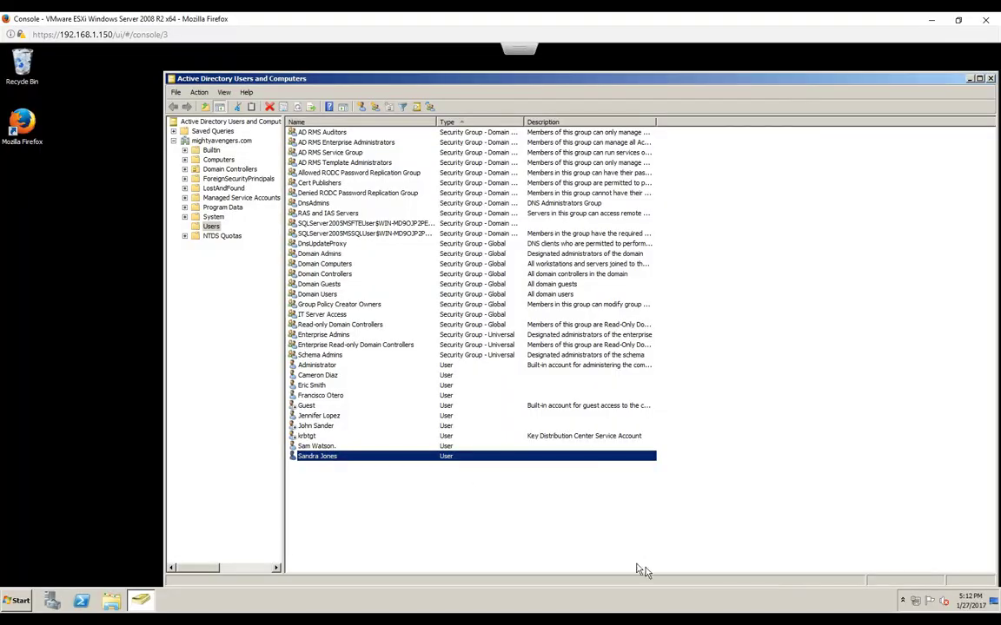
Step: Disable the sales manager's Active Directory account and return to the access control web page
right_click(313, 459)
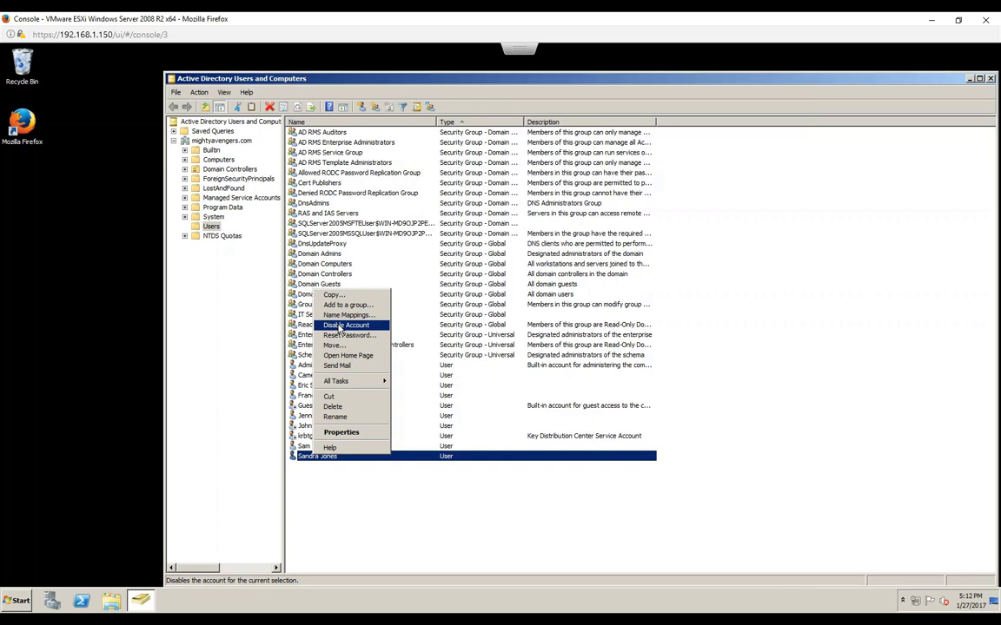
click(340, 327)
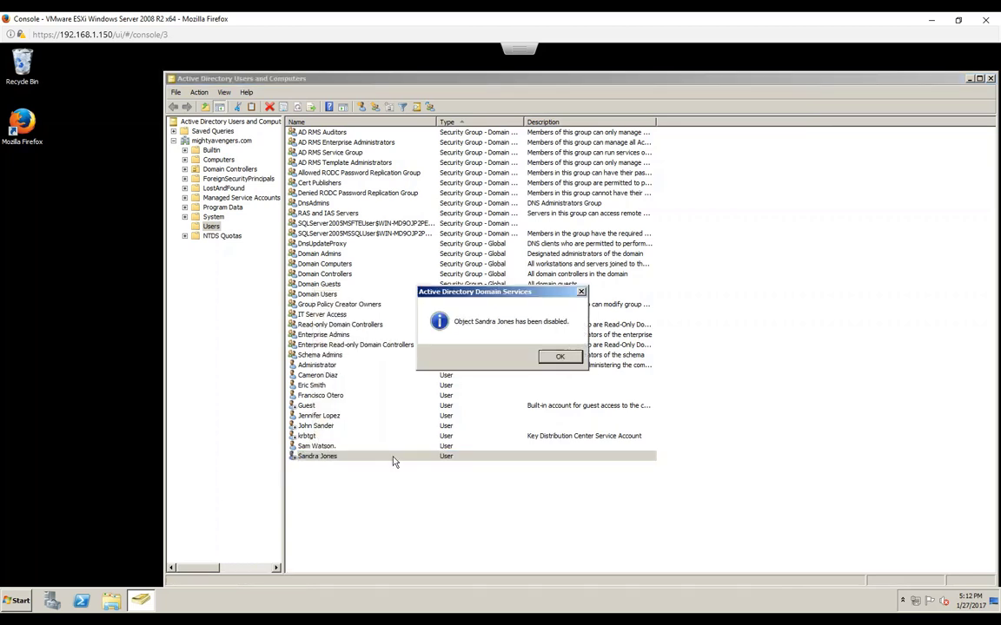
click(560, 357)
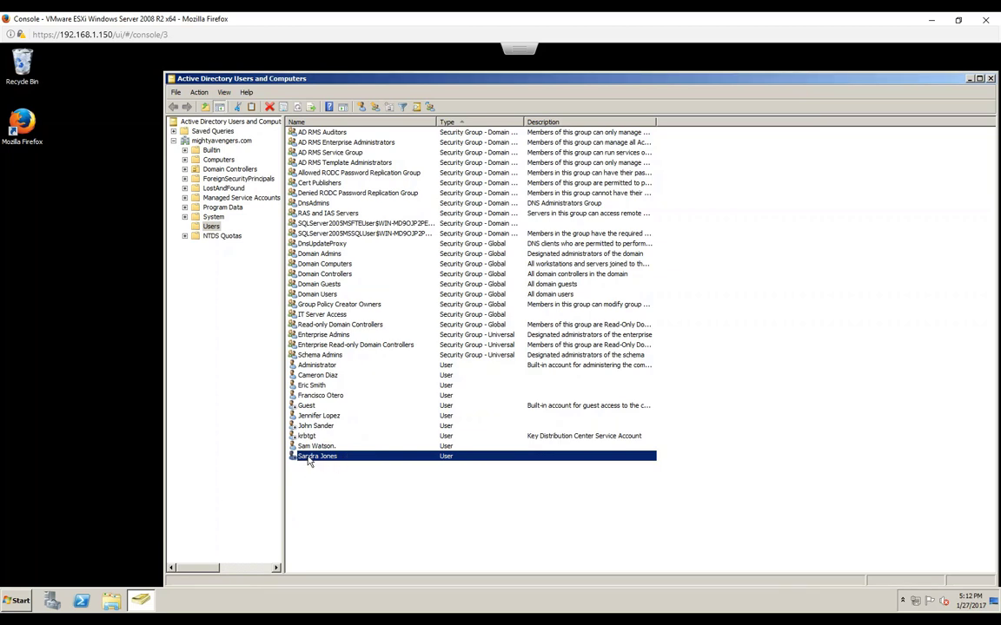
click(643, 624)
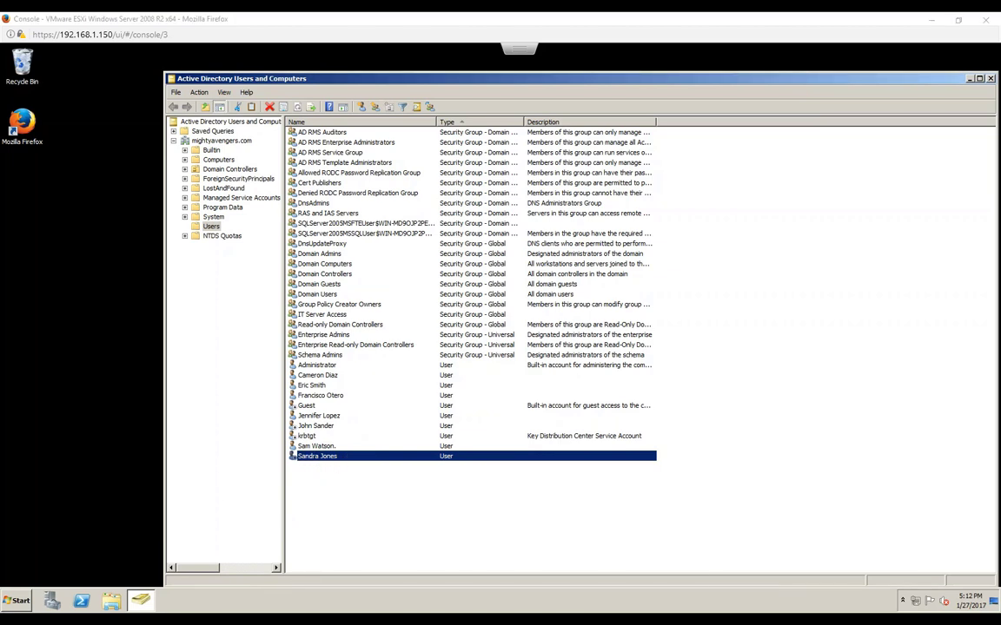
click(598, 595)
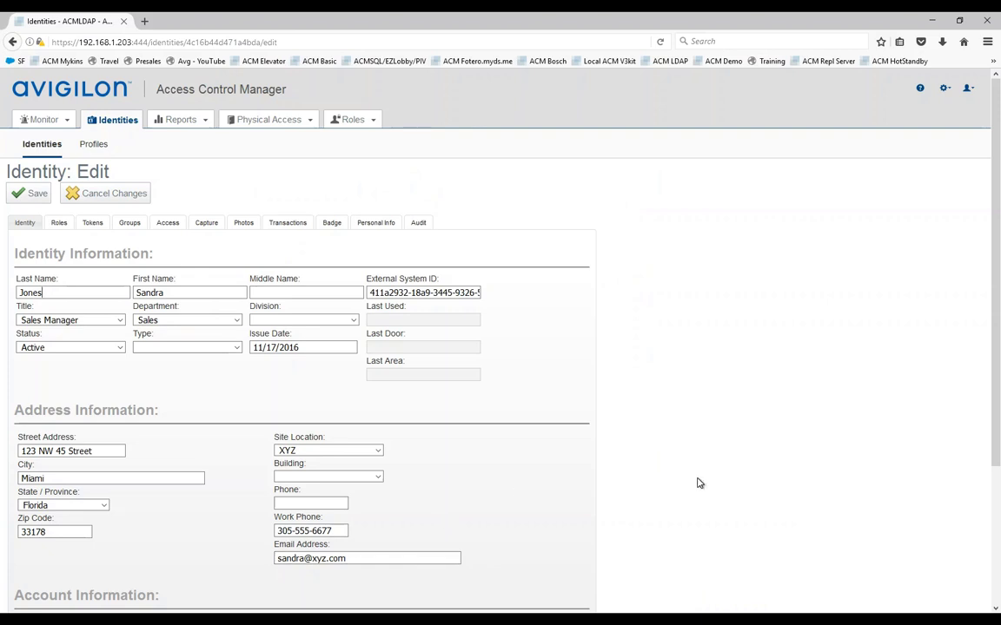
Step: Go back to the sales manager's identity and view its Tokens tab, token still Active
click(944, 88)
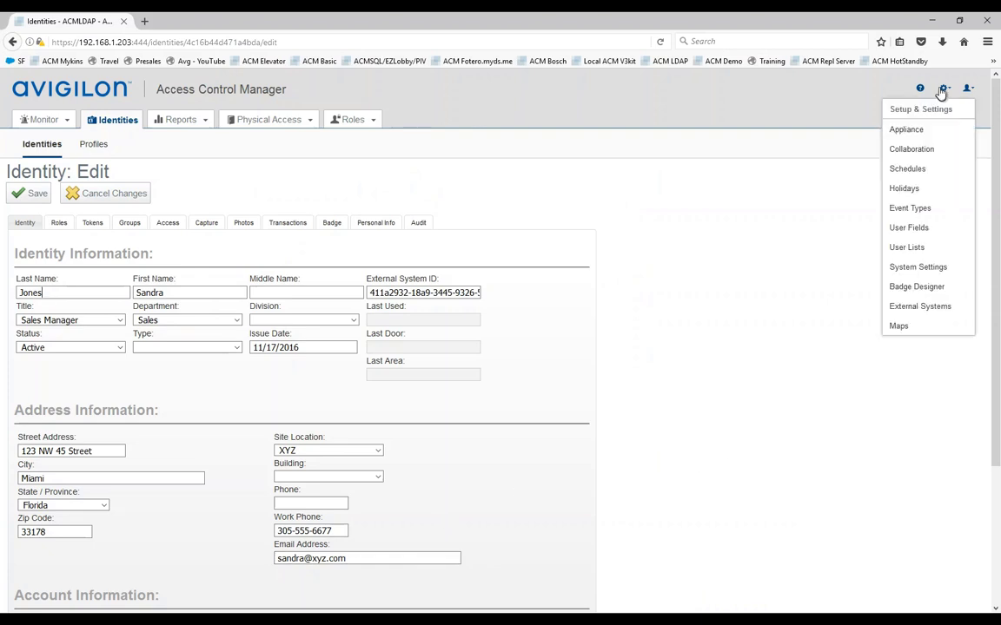
click(912, 151)
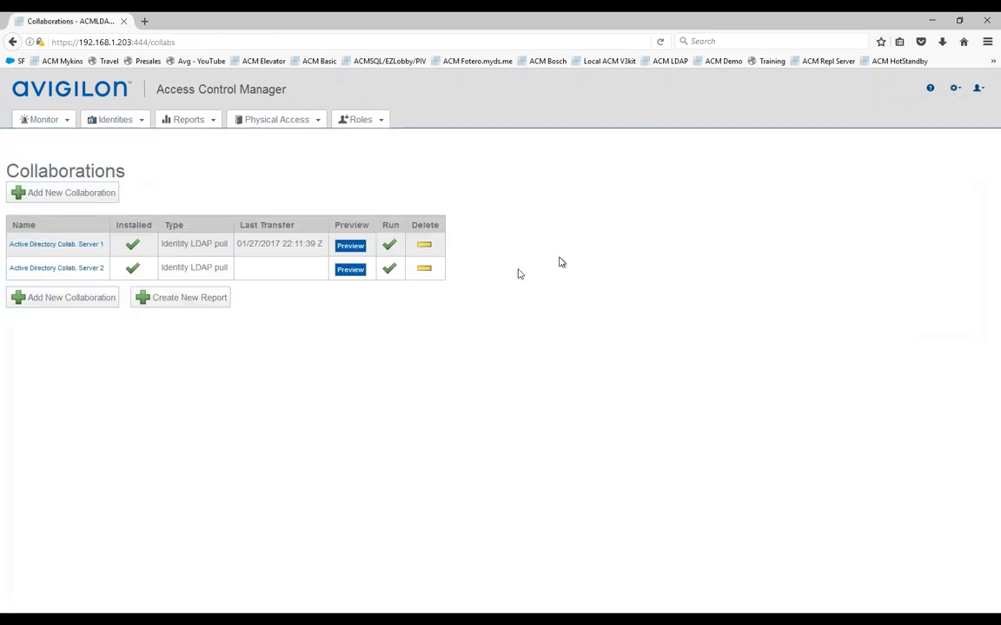
click(12, 42)
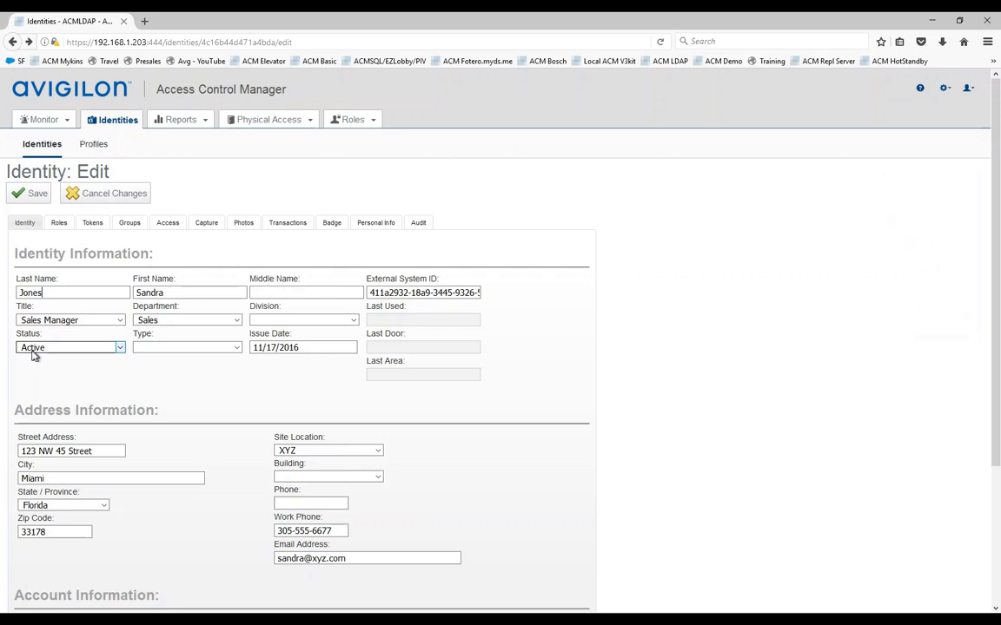
click(93, 225)
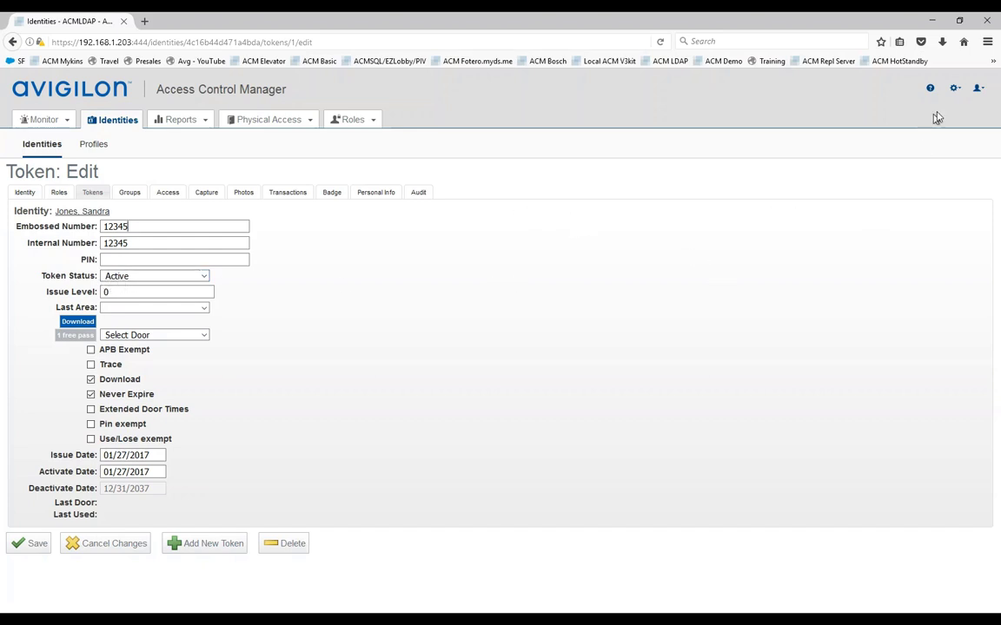
click(954, 88)
Step: Run the Active Directory Collab. Server 1 sync again
click(932, 153)
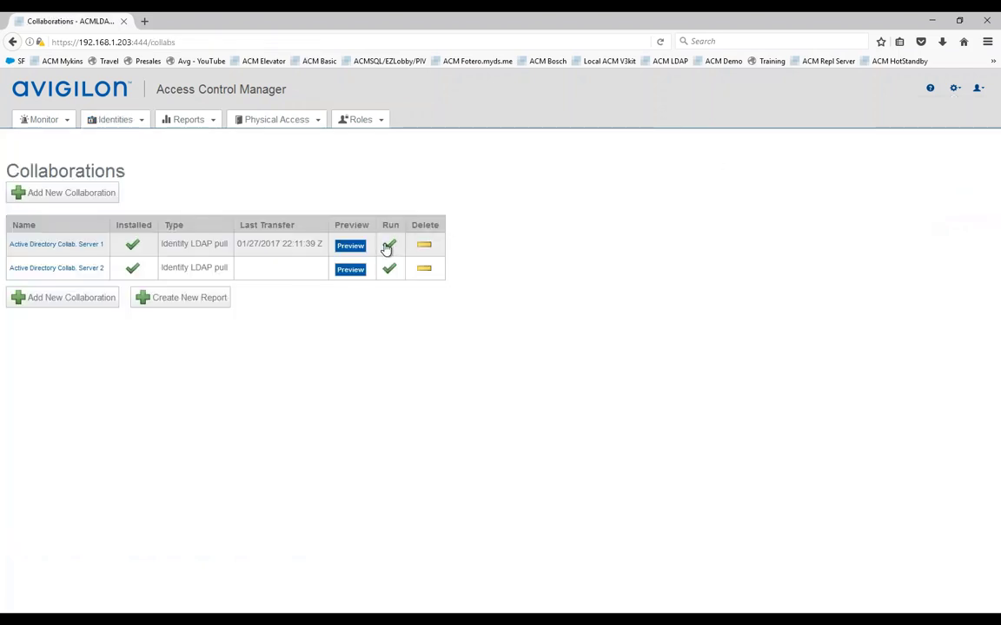
click(387, 249)
click(504, 289)
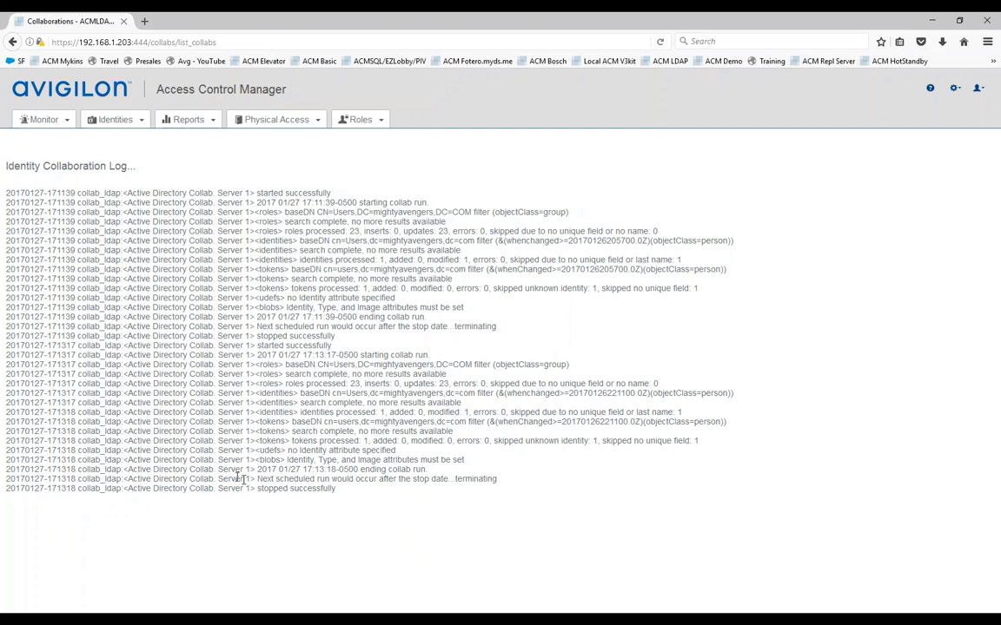
Step: List all 17 identities and scroll to the synced user now marked Inactive
click(119, 121)
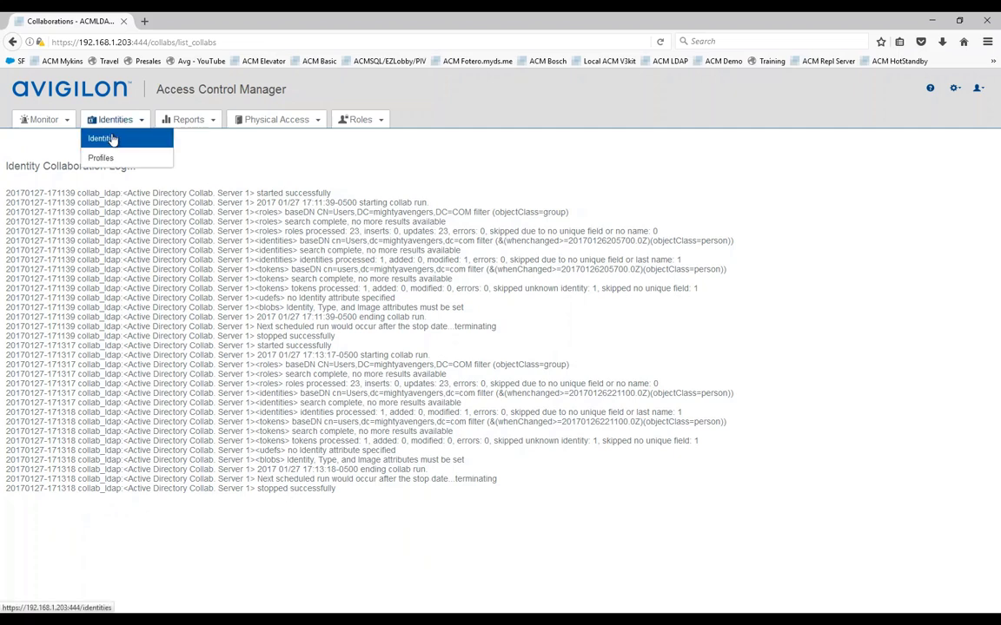
click(109, 140)
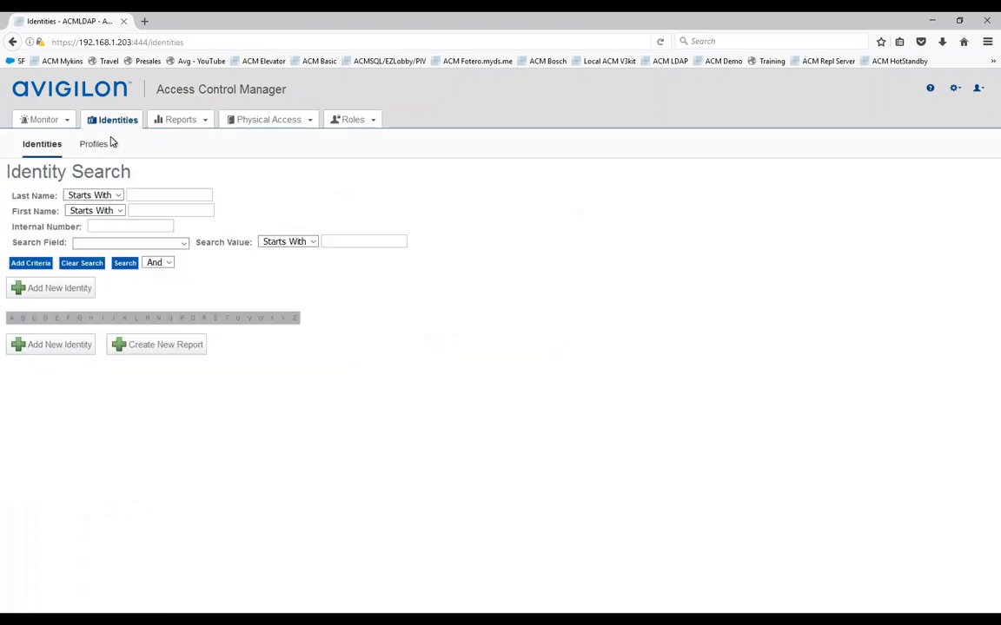
click(125, 266)
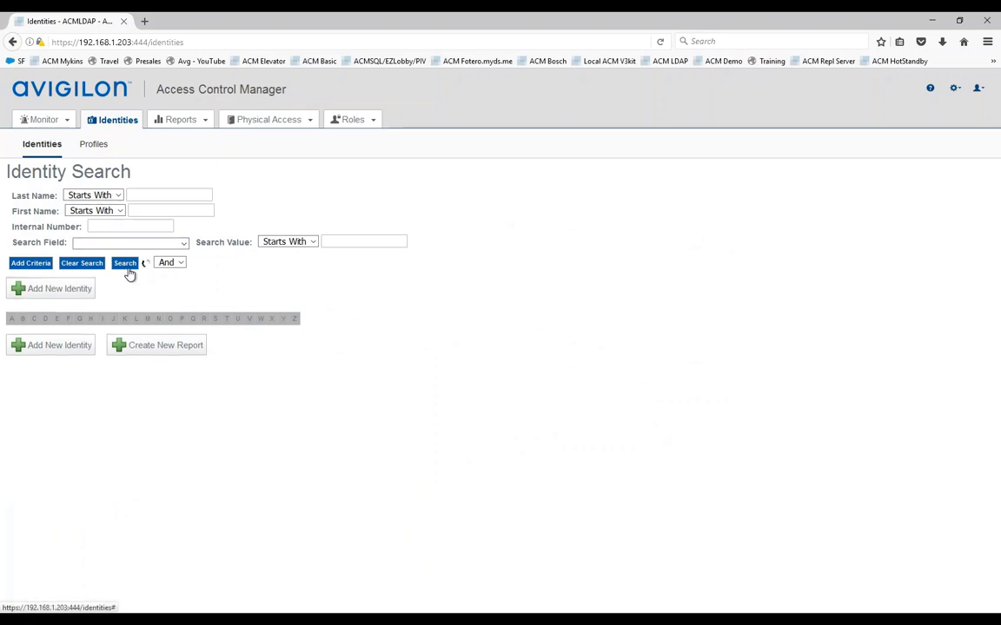
scroll(135, 348, down, 2)
scroll(135, 347, down, 2)
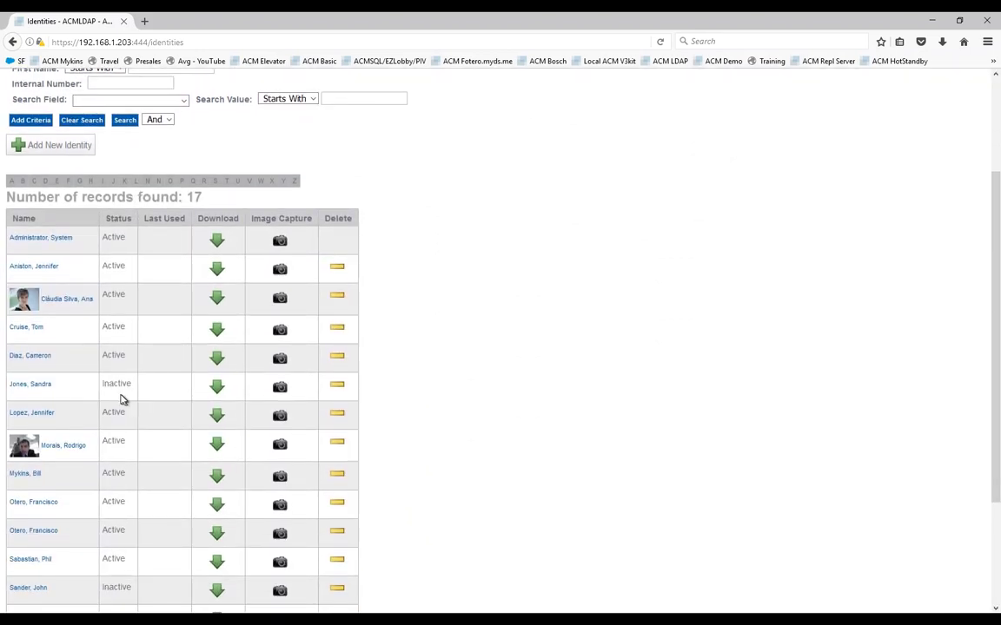
Step: Open the inactive user's identity and its Tokens tab, showing the token Inactive
click(48, 387)
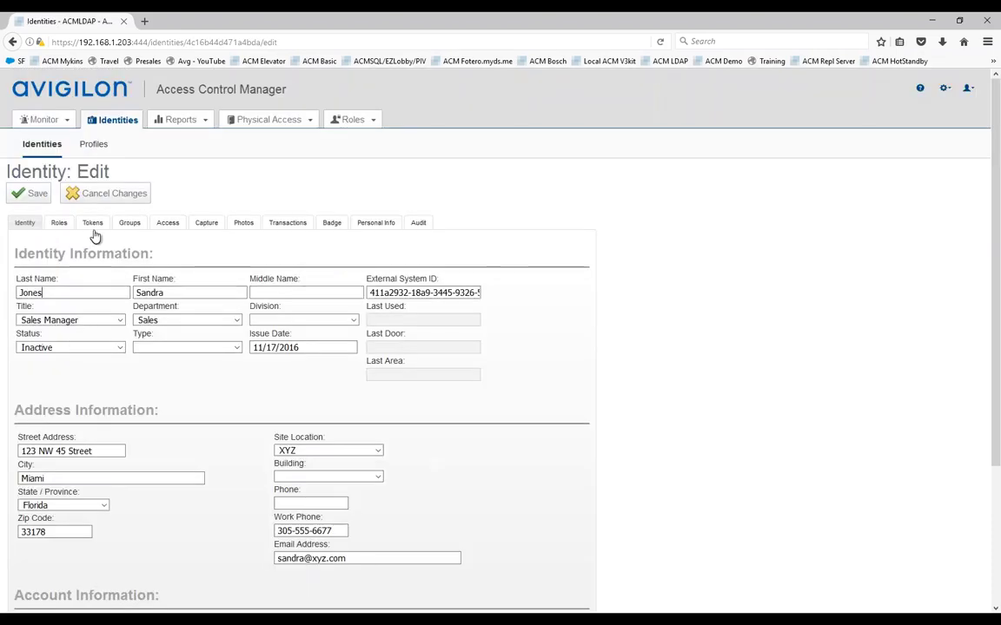
click(93, 225)
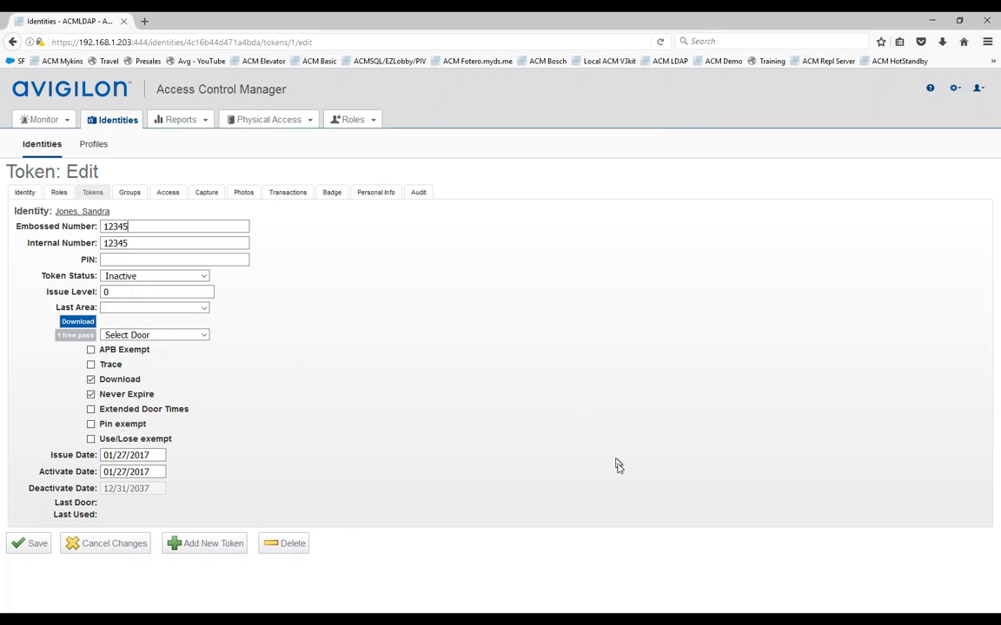
Step: Re-enable the sales manager's disabled account in Active Directory, then return to the Identities browser window
mouse_move(655, 618)
click(710, 580)
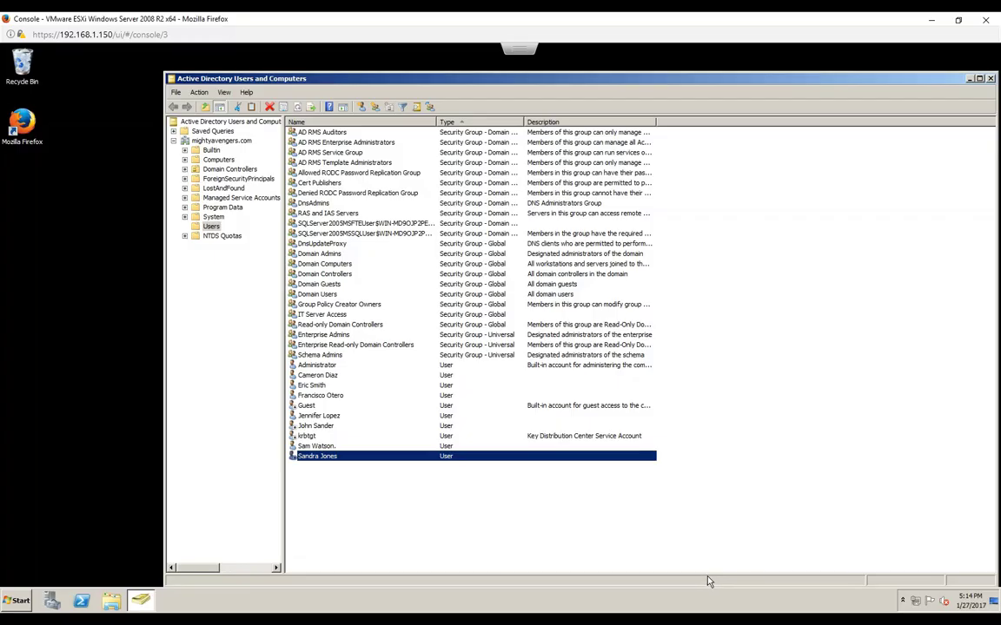
right_click(315, 462)
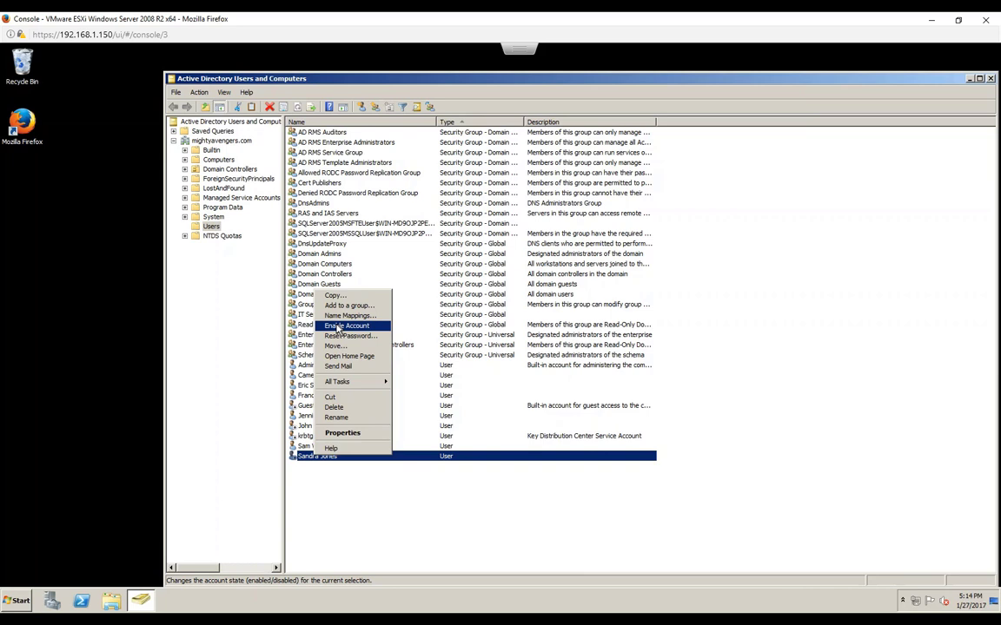
click(335, 326)
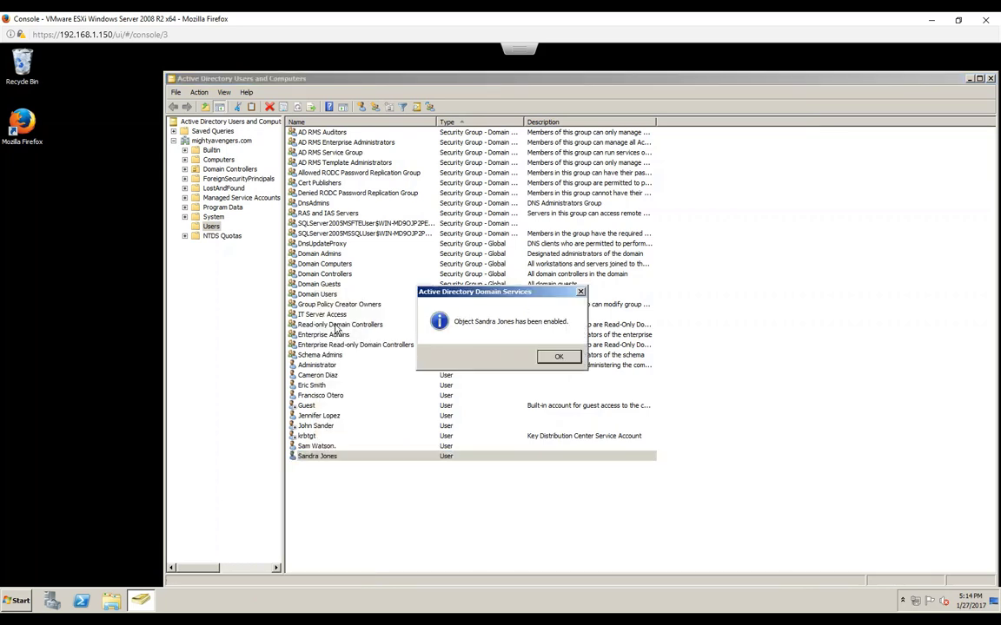
click(538, 358)
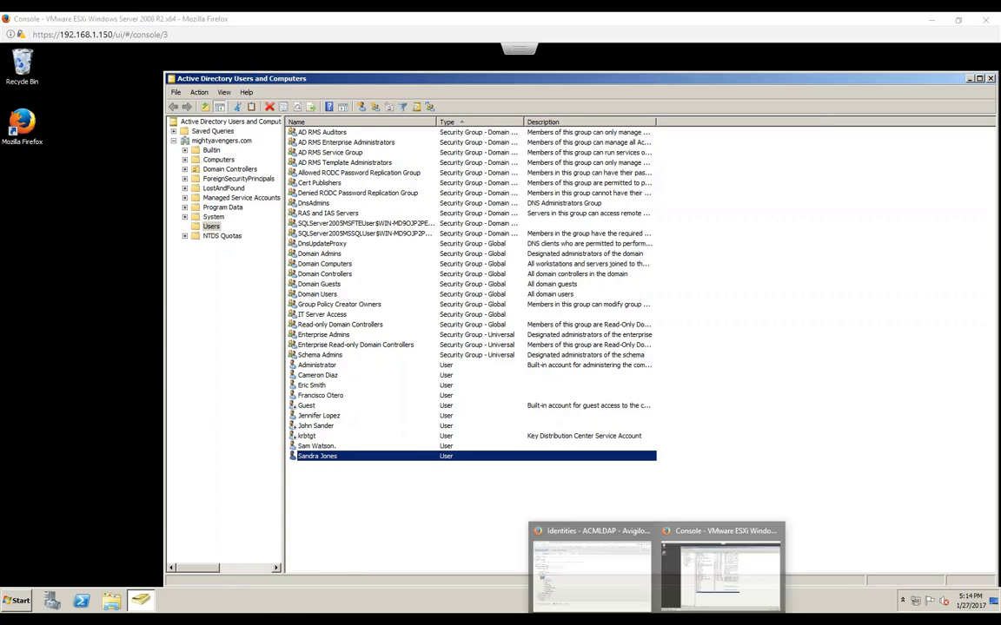
click(567, 540)
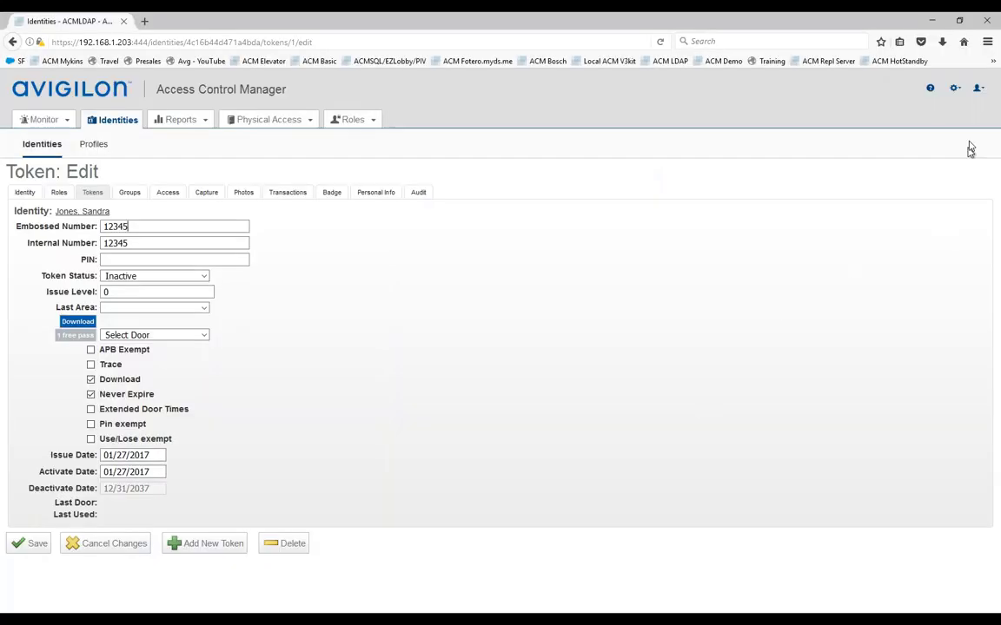
Step: Run the Active Directory Collab. Server 1 sync and check its log shows 1 identity modified
mouse_move(955, 90)
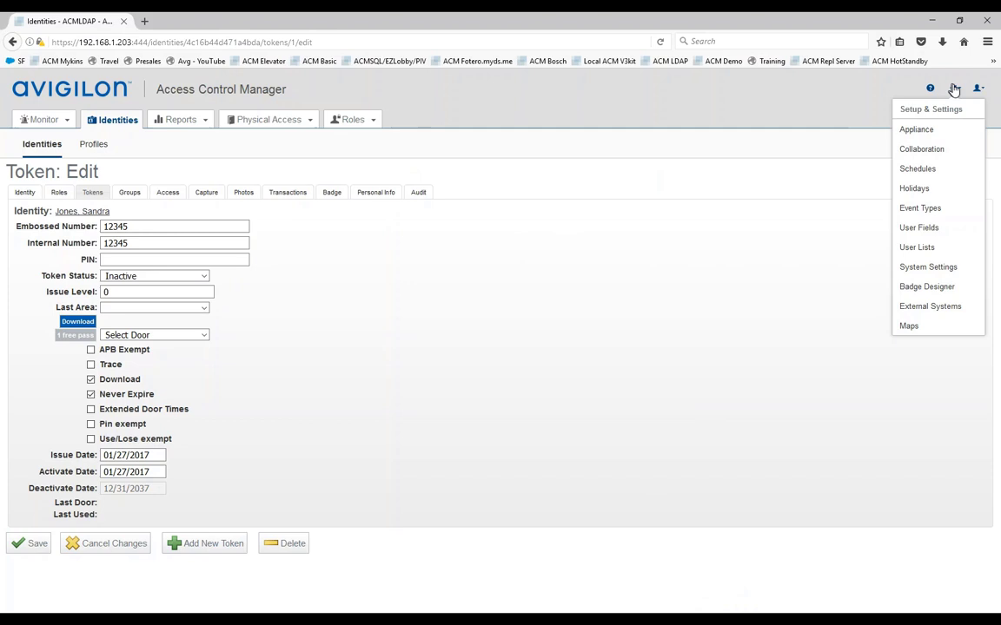
click(918, 150)
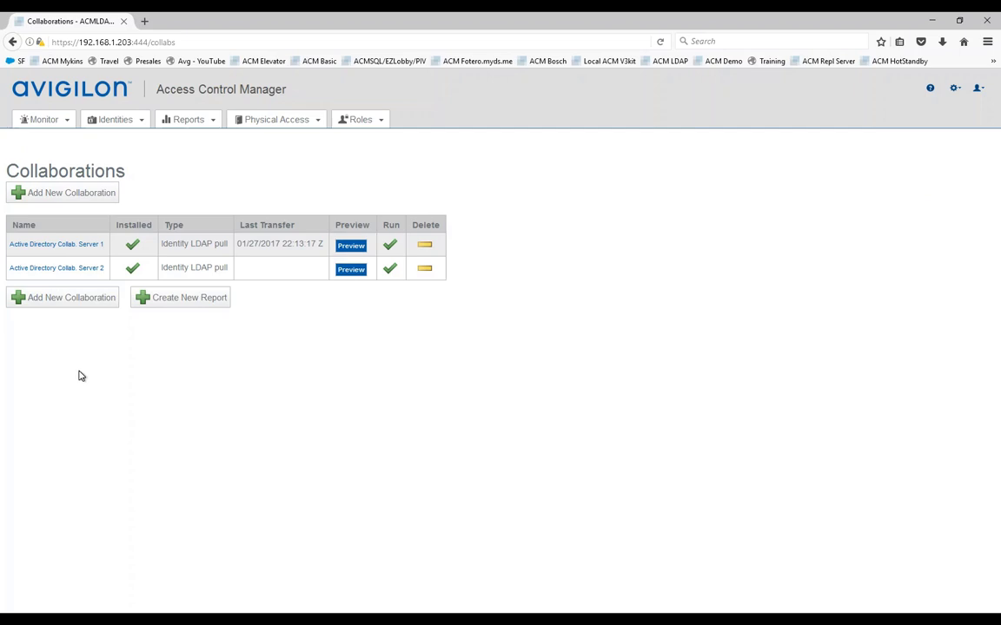
click(390, 245)
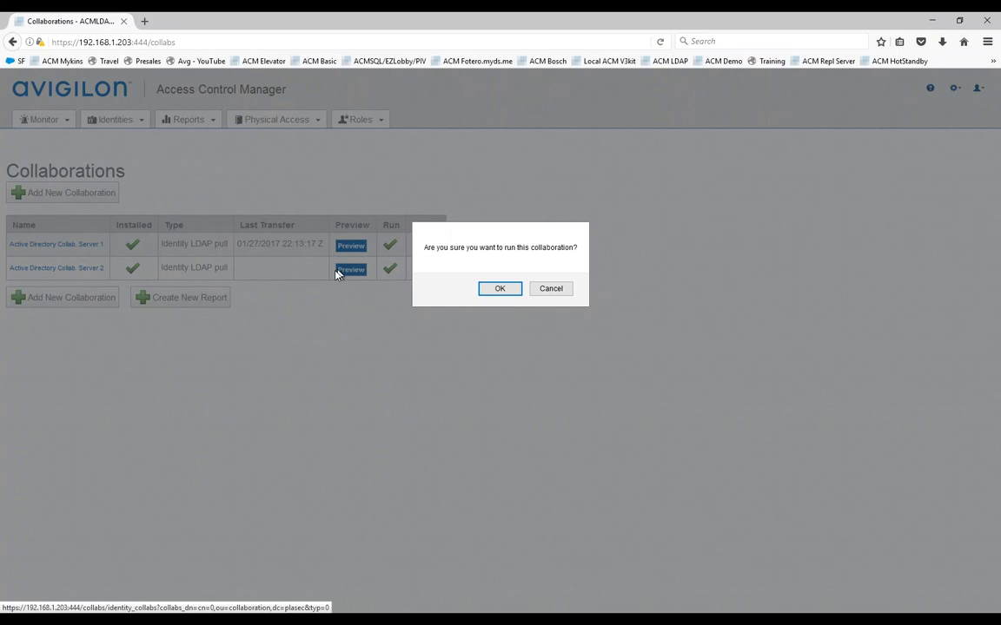
key(Return)
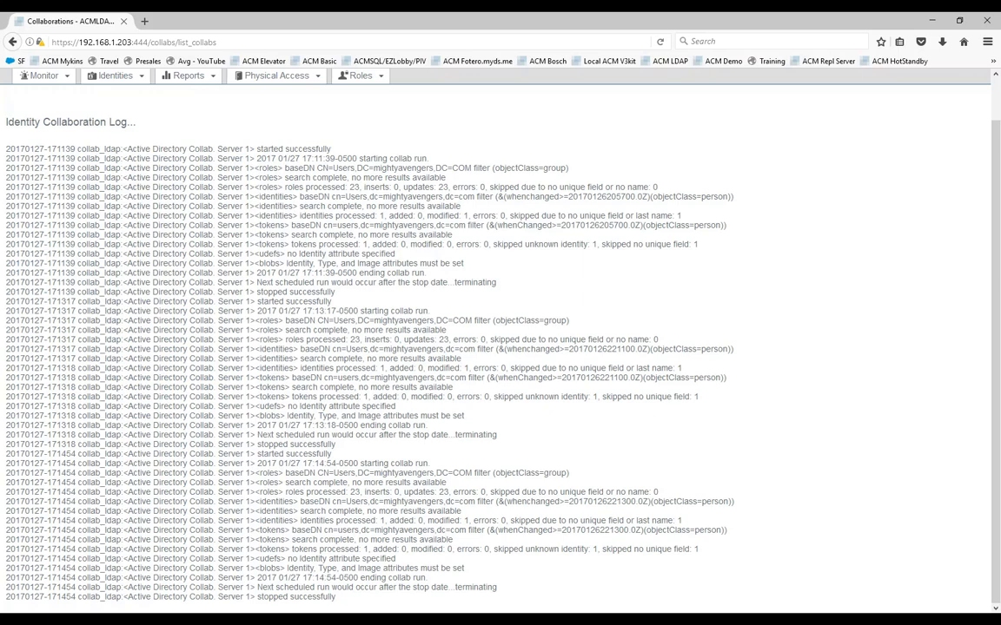
scroll(348, 304, up, 1)
click(139, 119)
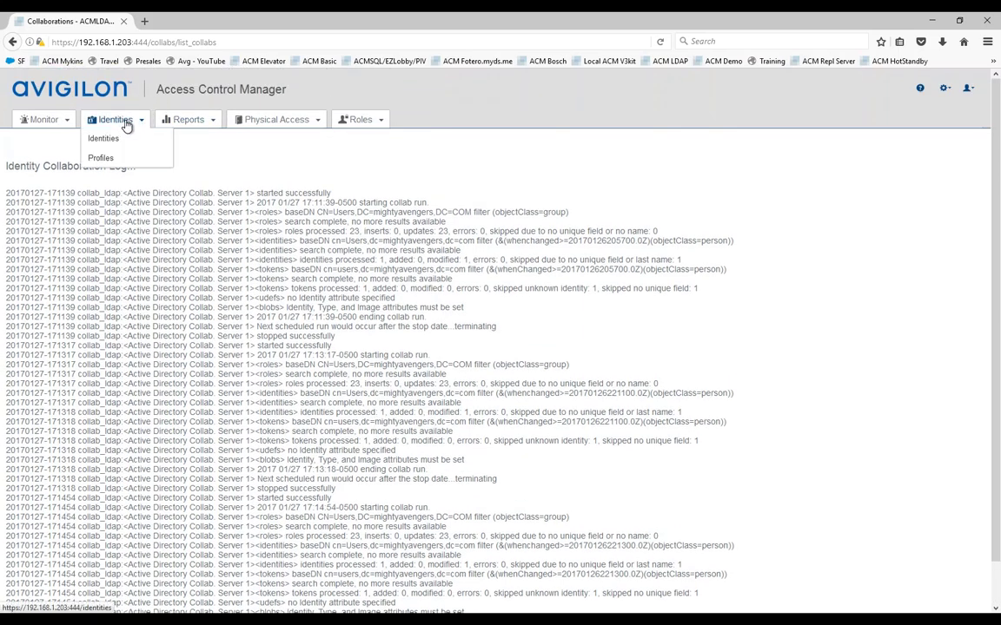
Step: Search all identities, open the sales manager's Active record, and view her assigned token
click(114, 139)
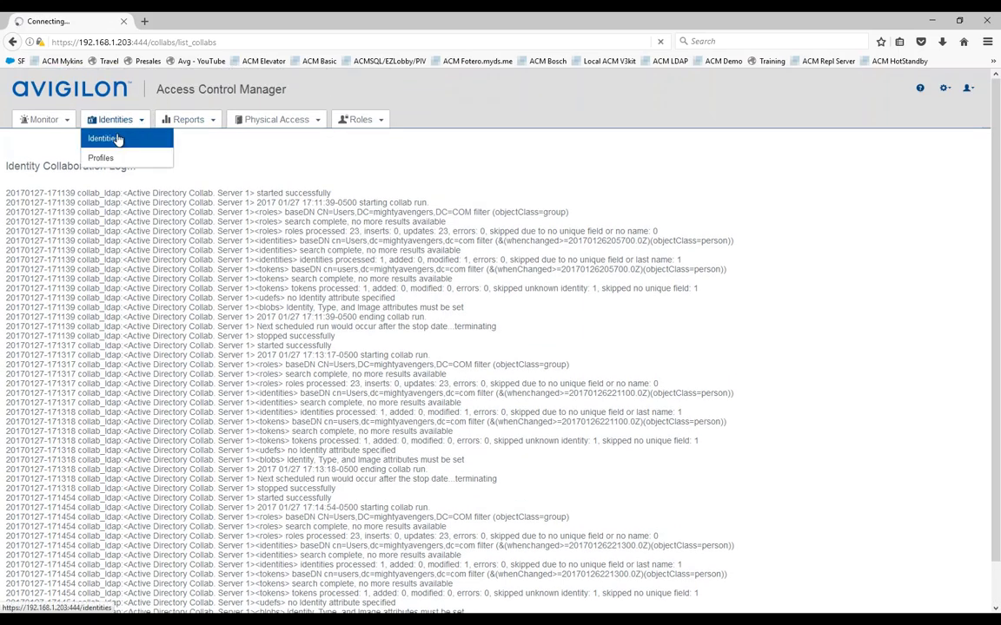
click(127, 264)
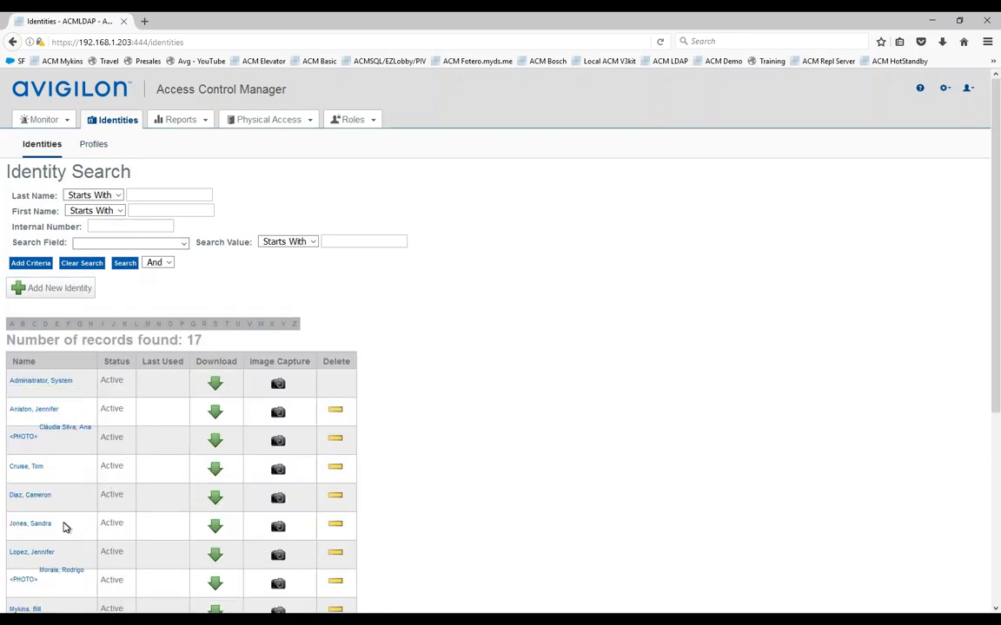
click(32, 529)
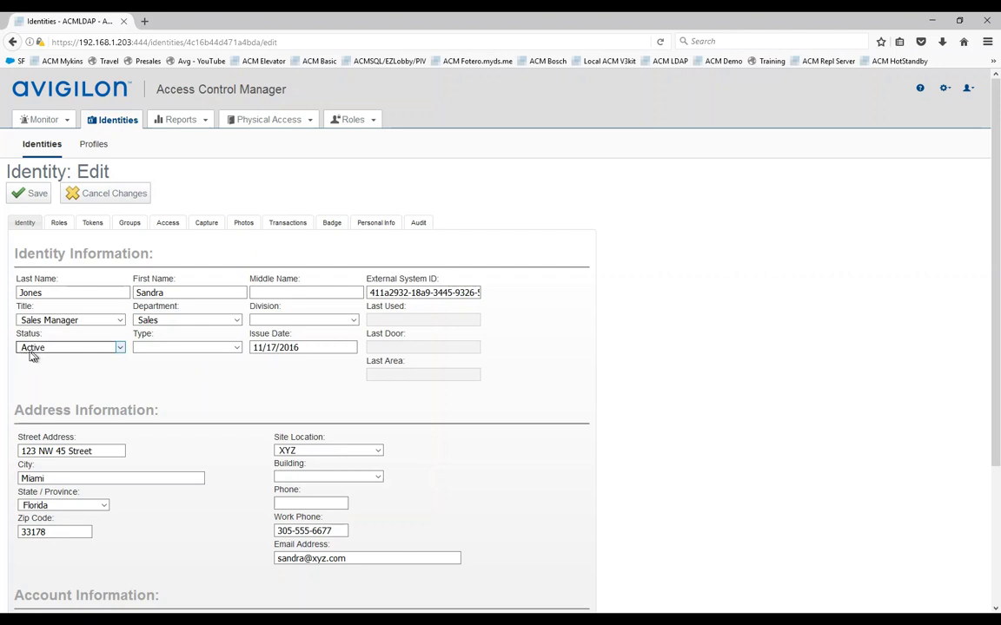
click(92, 223)
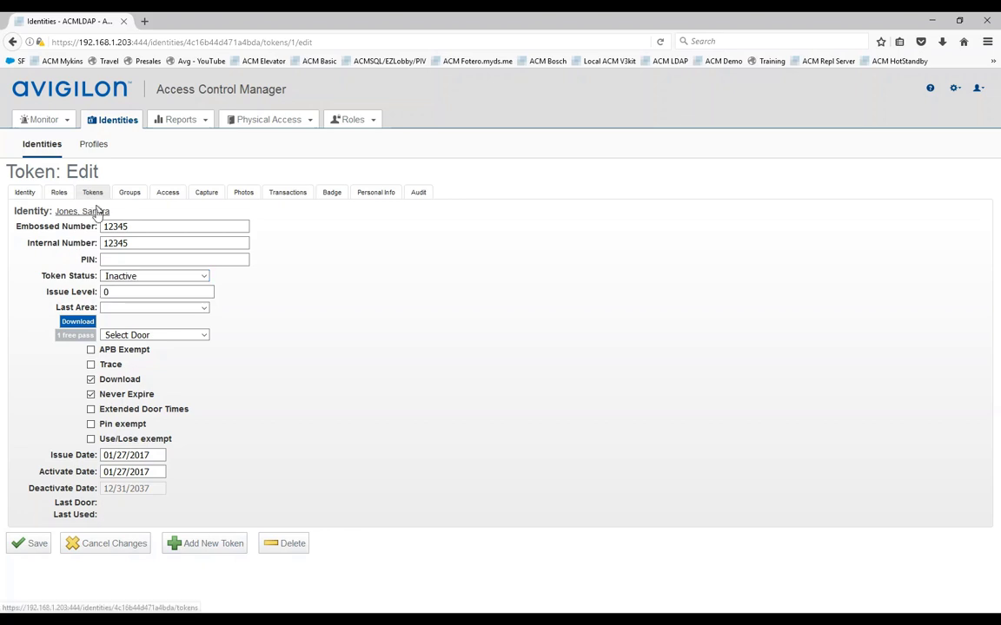
Step: Change the token status from Inactive to Active and save the token
click(144, 277)
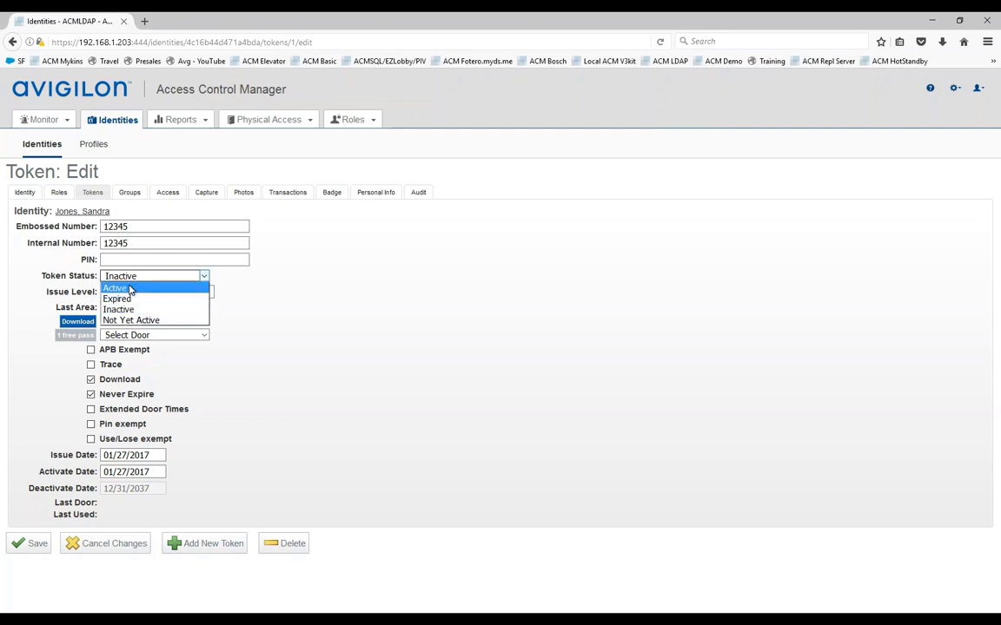
click(125, 289)
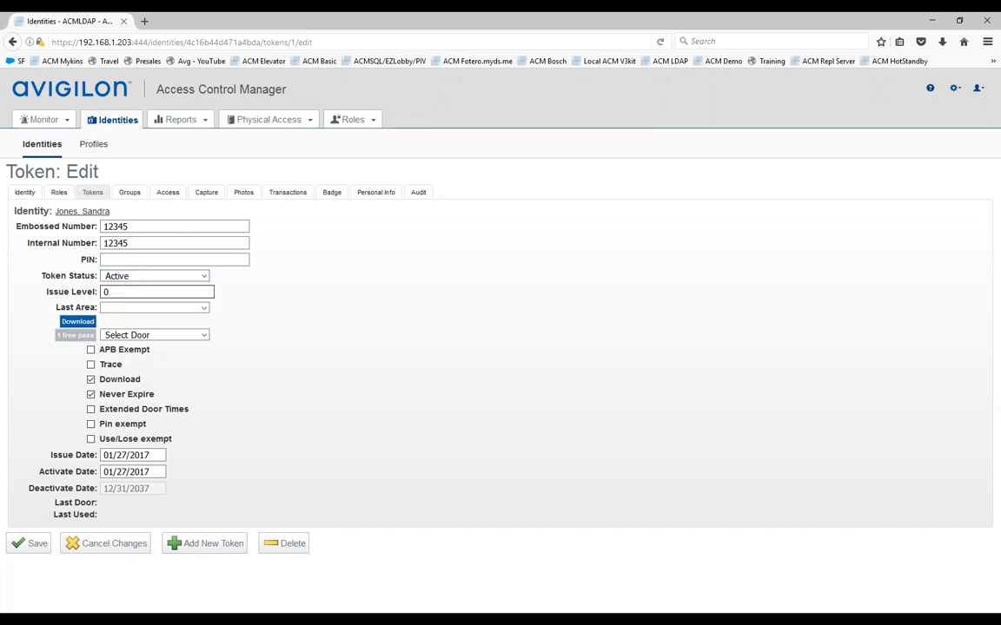
click(36, 545)
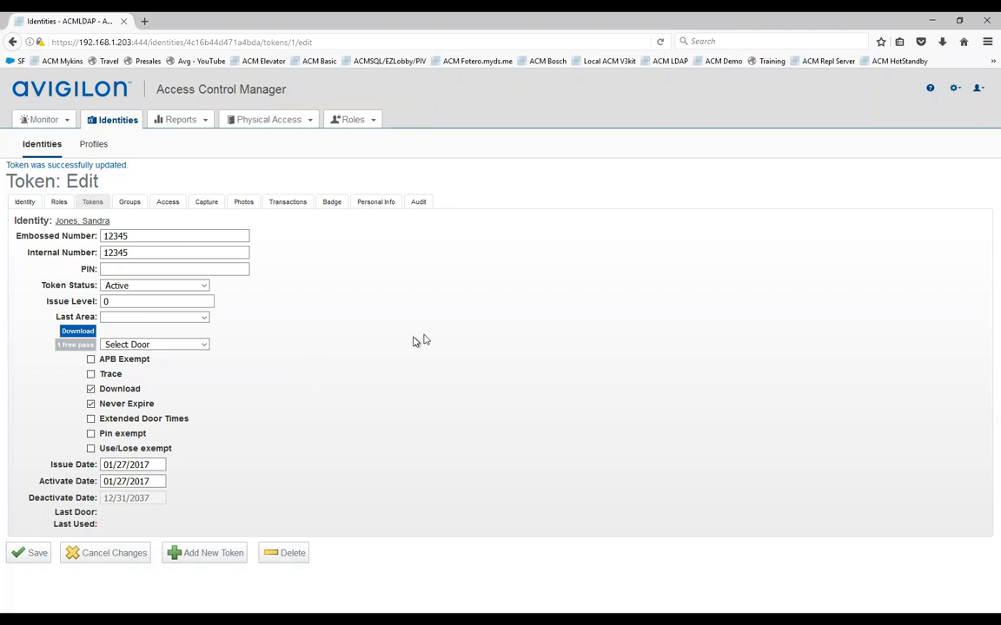
Step: Open Collaboration from the gear menu to list both Active Directory collaborations
click(954, 90)
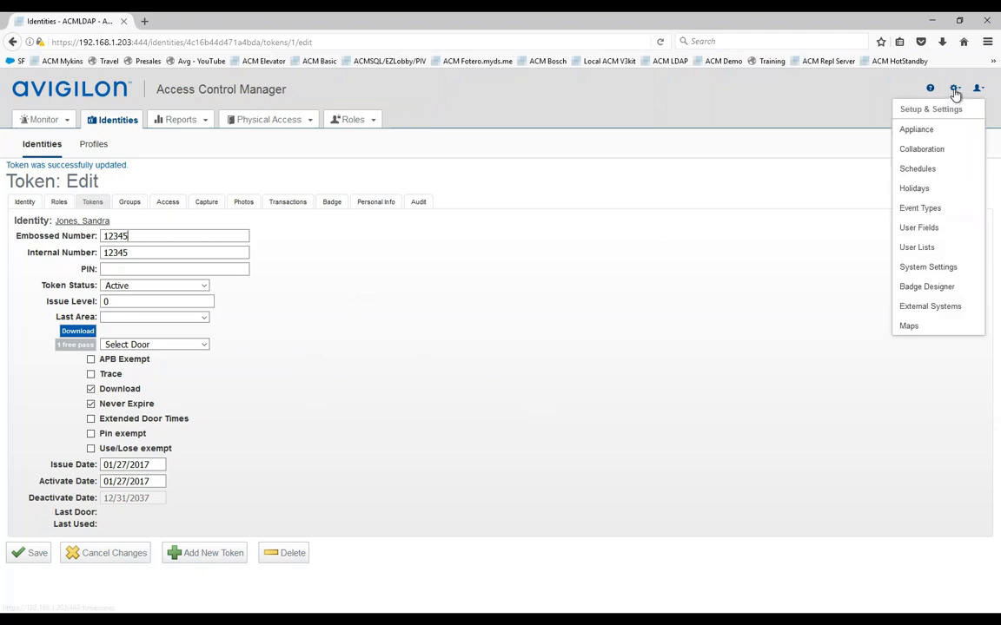
click(919, 149)
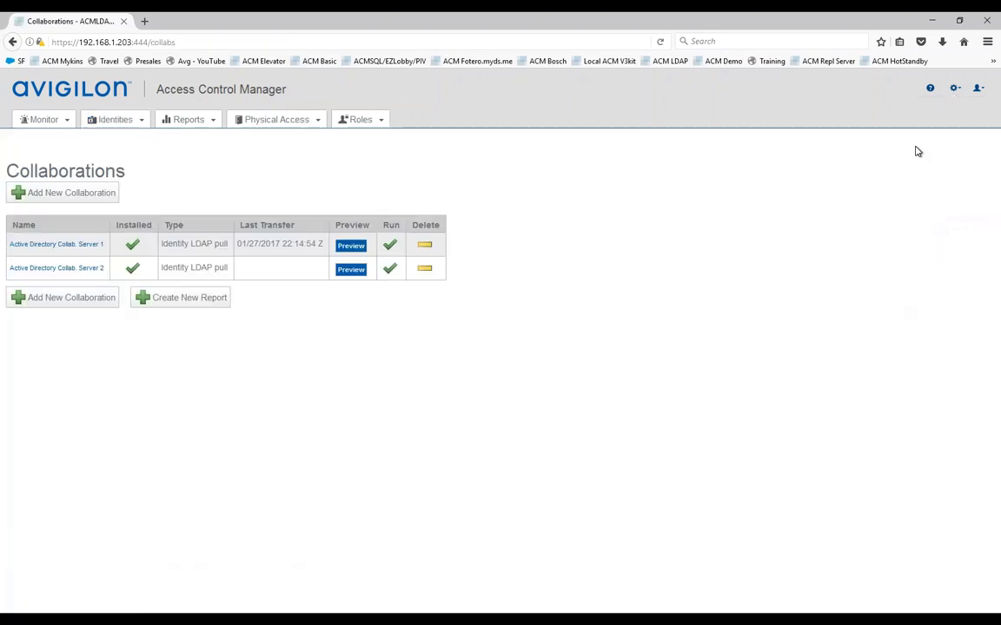